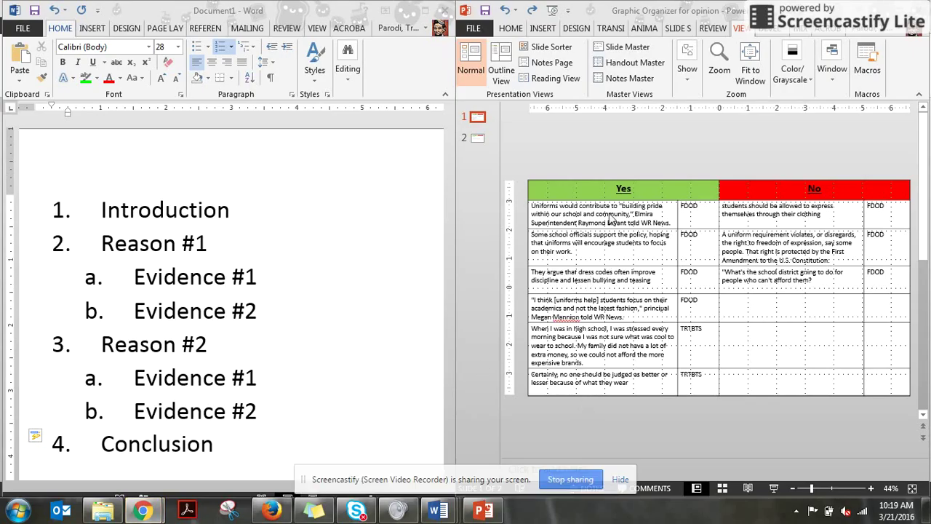
Compare the filled quote table on slide 1 with slide 2's mostly empty table.
left_click_drag(643, 225, 782, 336)
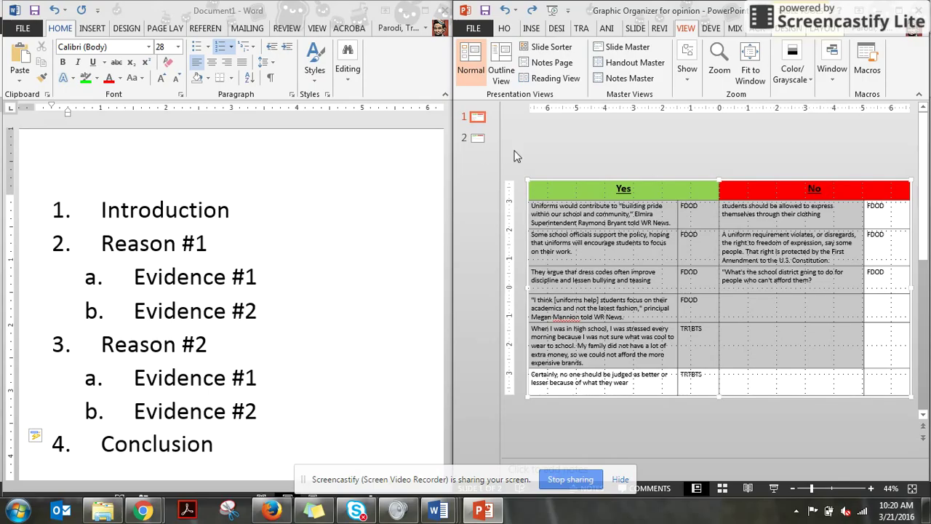
left_click(606, 218)
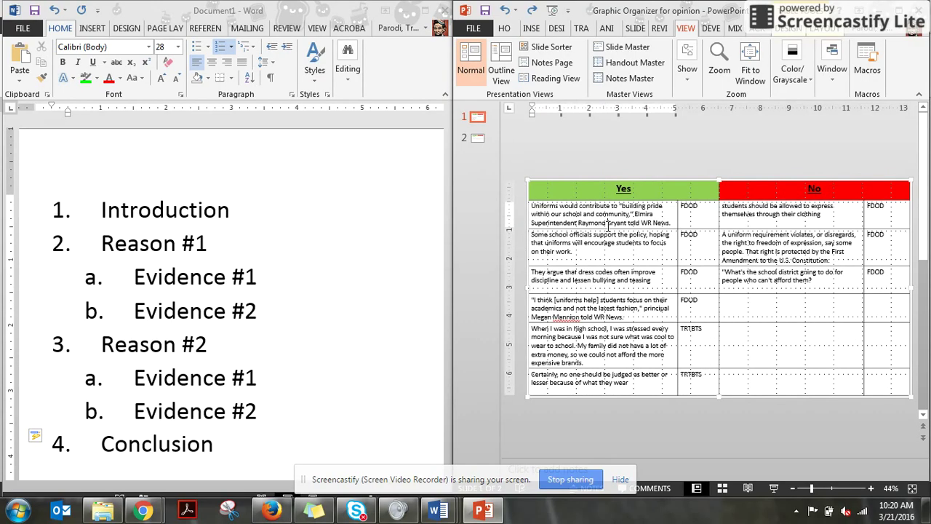
left_click(476, 138)
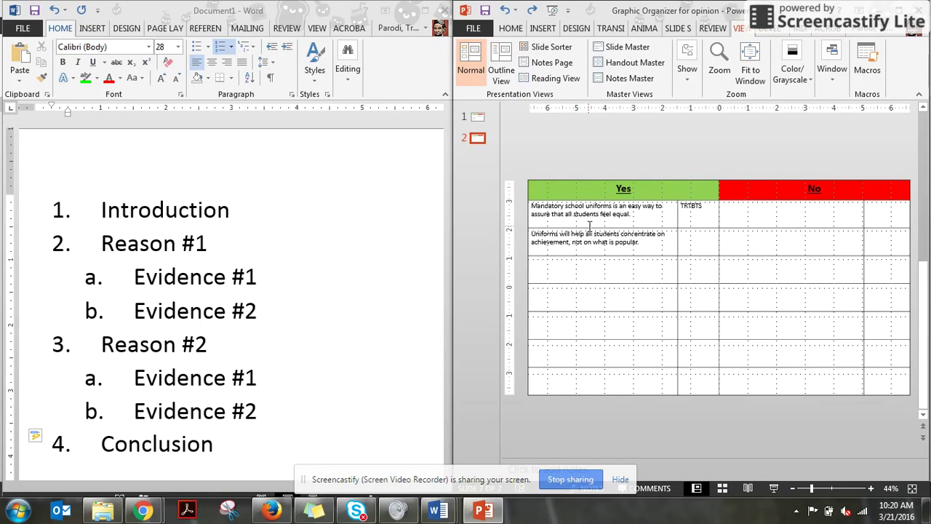
left_click(479, 118)
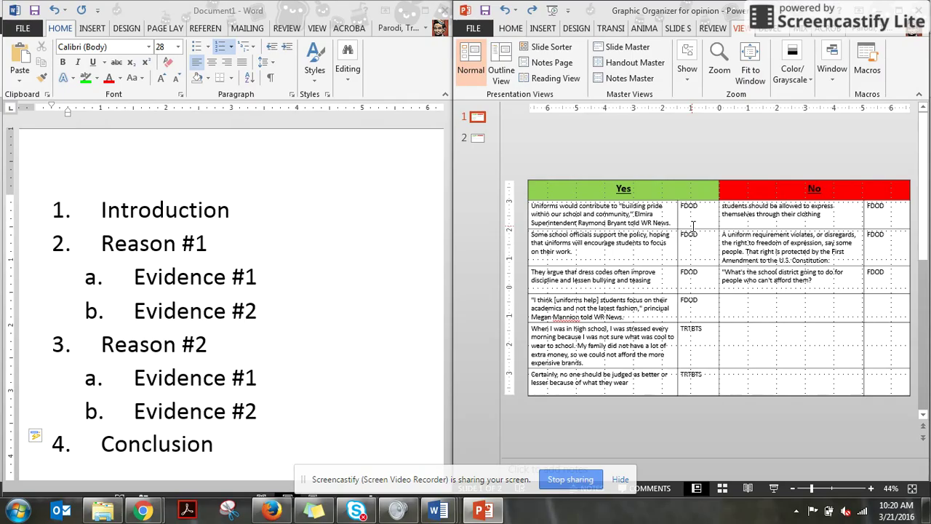
left_click(477, 139)
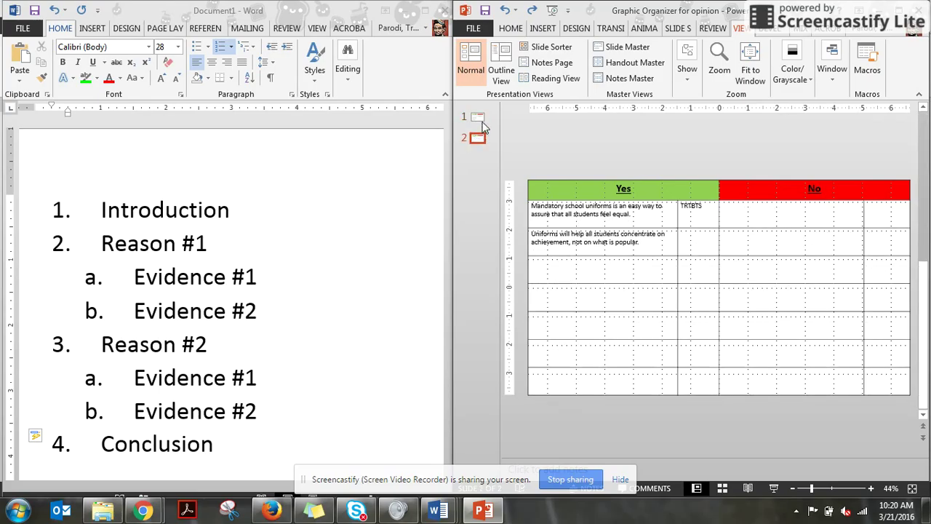
left_click(479, 119)
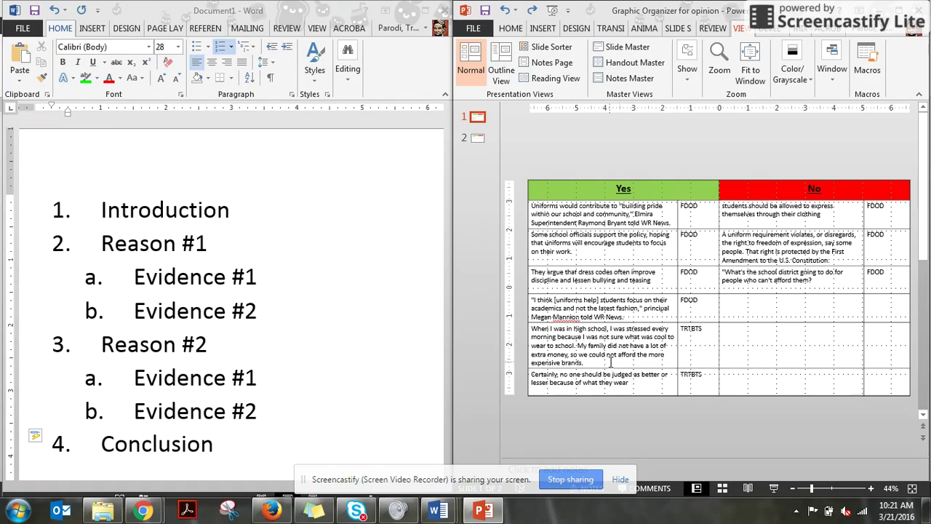
Select the 'Reason #1' heading in the Word outline, then maximize PowerPoint.
left_click(199, 342)
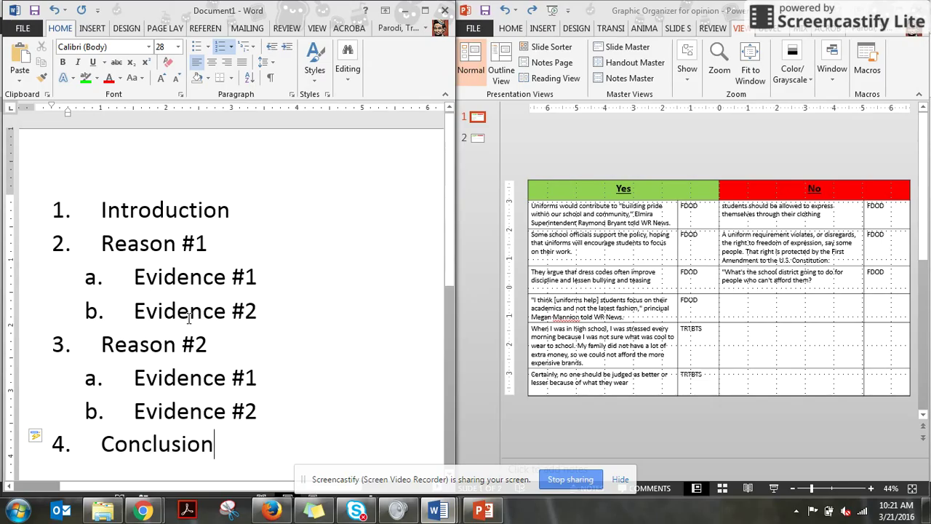
left_click(107, 242)
left_click_drag(107, 241, 230, 244)
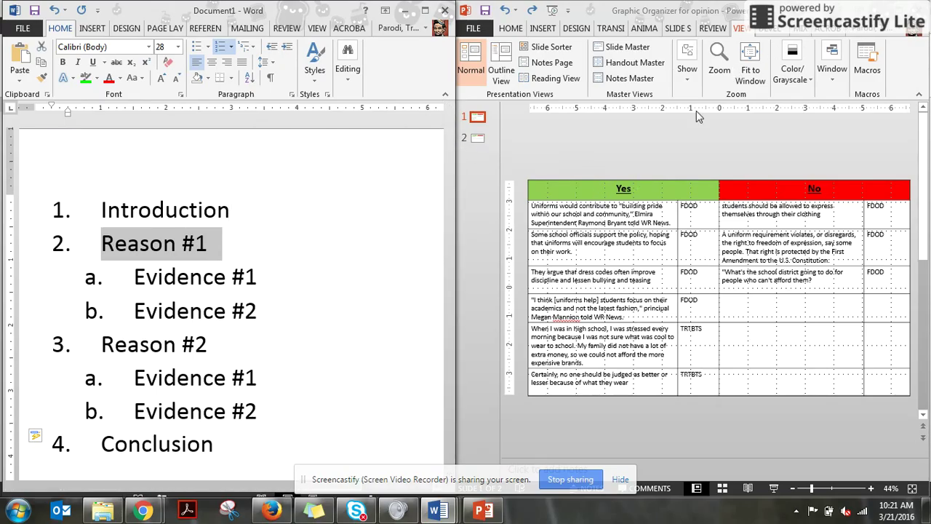
left_click(900, 11)
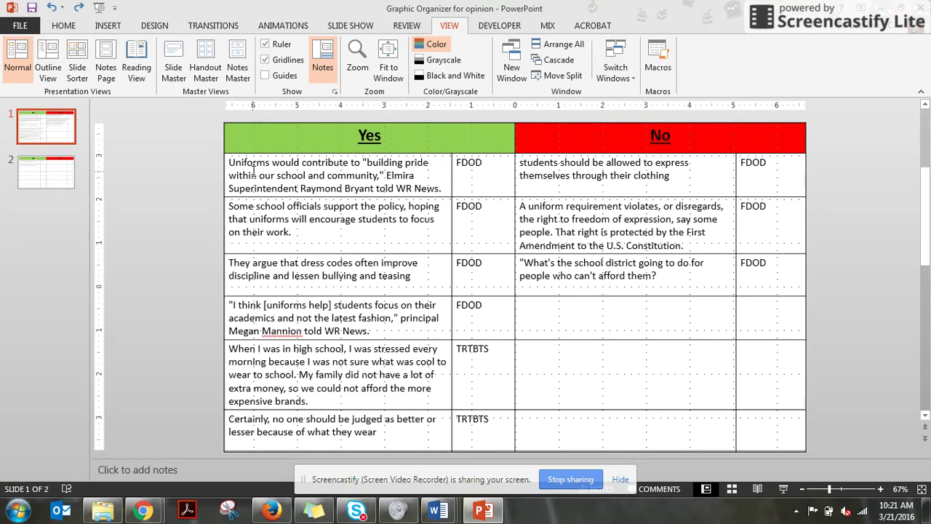
left_click_drag(256, 164, 317, 169)
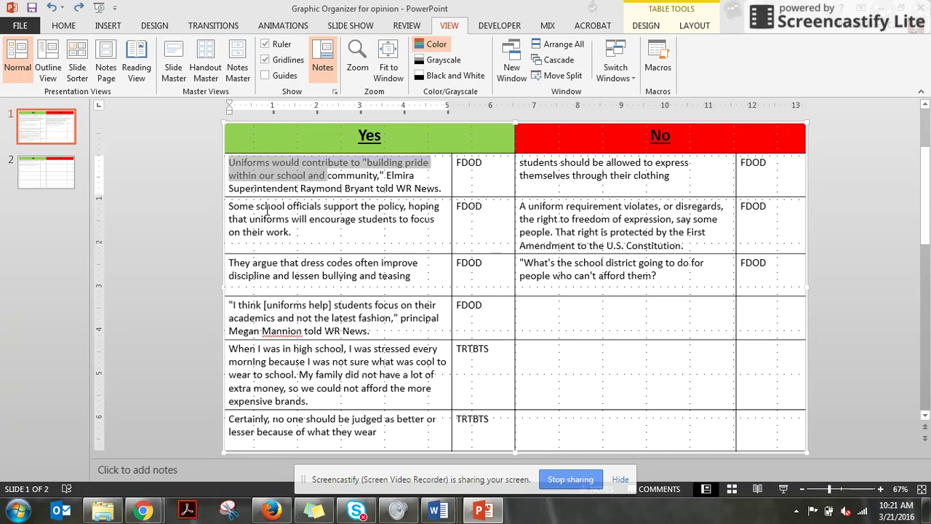
left_click_drag(264, 210, 322, 222)
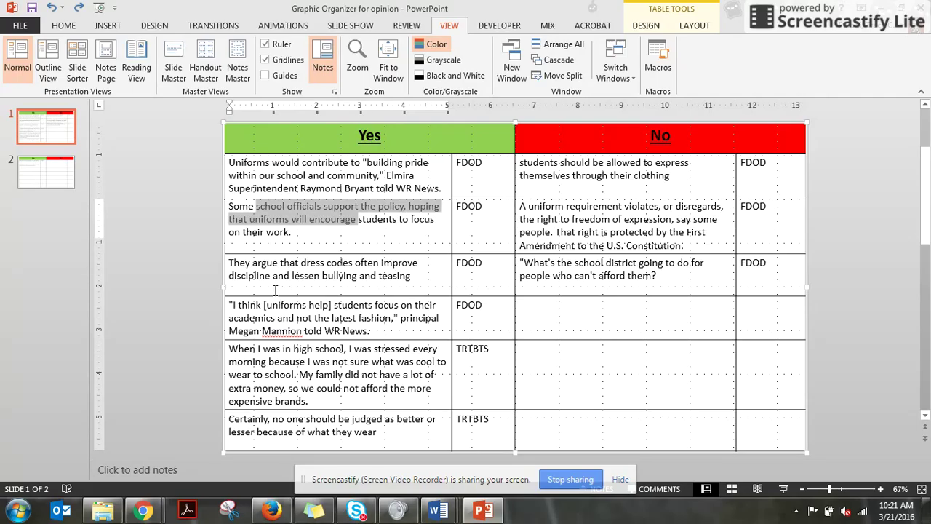
left_click_drag(274, 278, 376, 277)
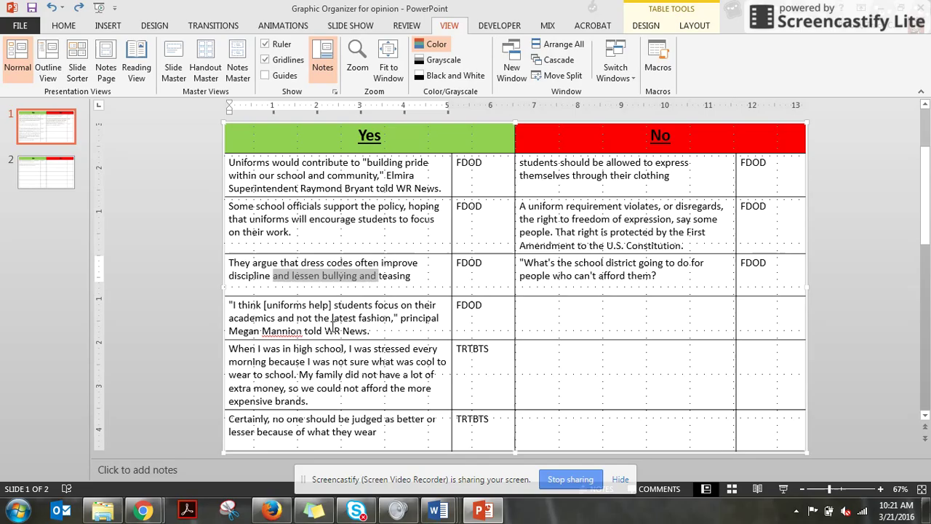
left_click(318, 373)
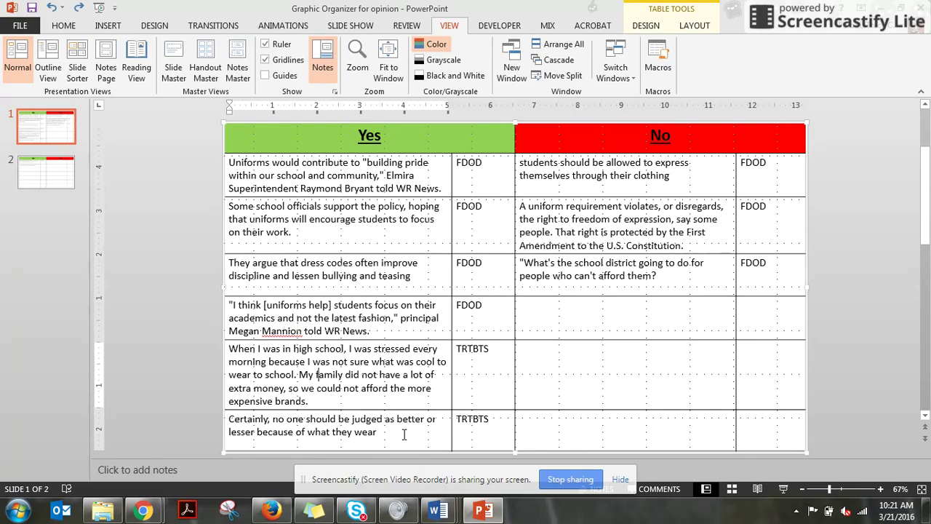
left_click_drag(377, 432, 242, 419)
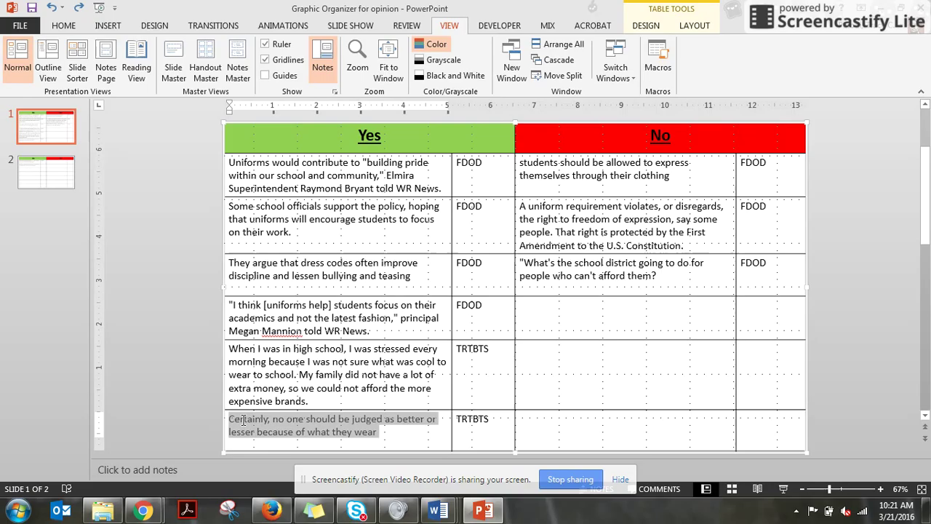
Make the 'Certainly, no one should be judged…' quote green using the mini toolbar's Font Color.
left_click(64, 28)
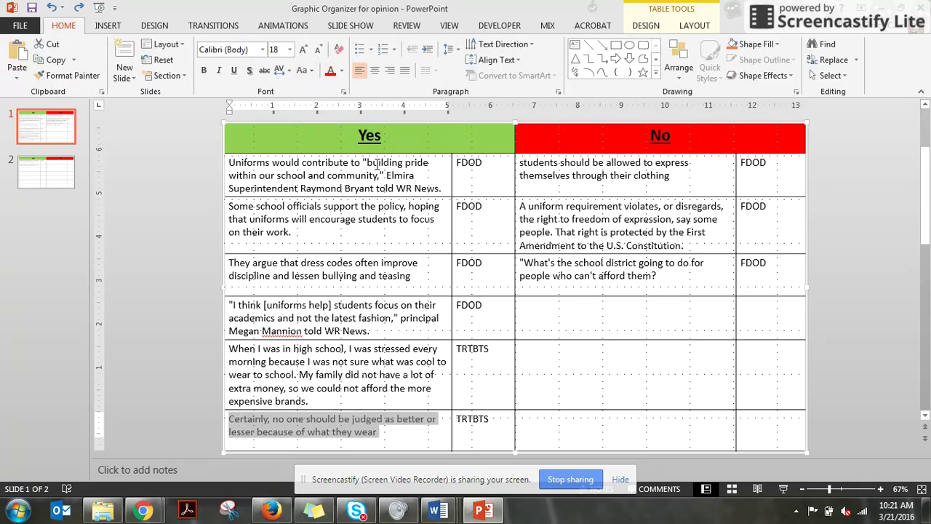
right_click(334, 432)
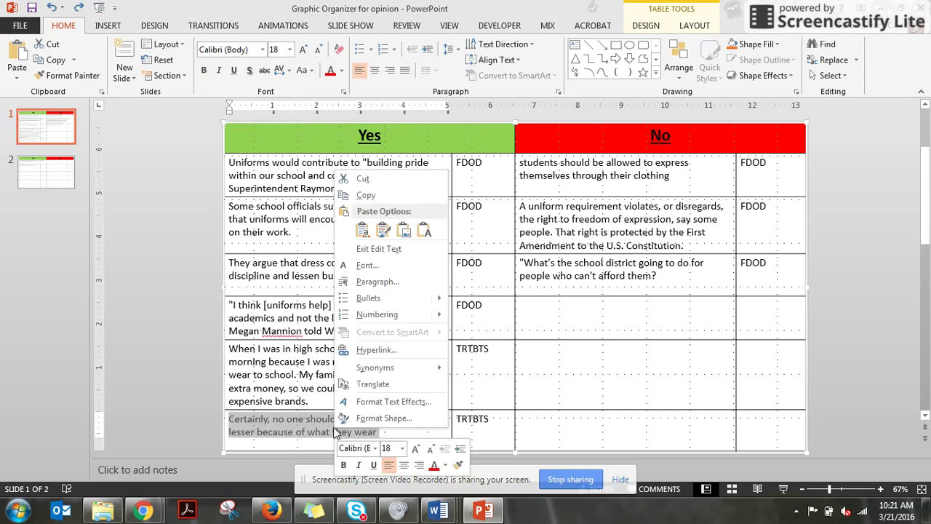
left_click(444, 466)
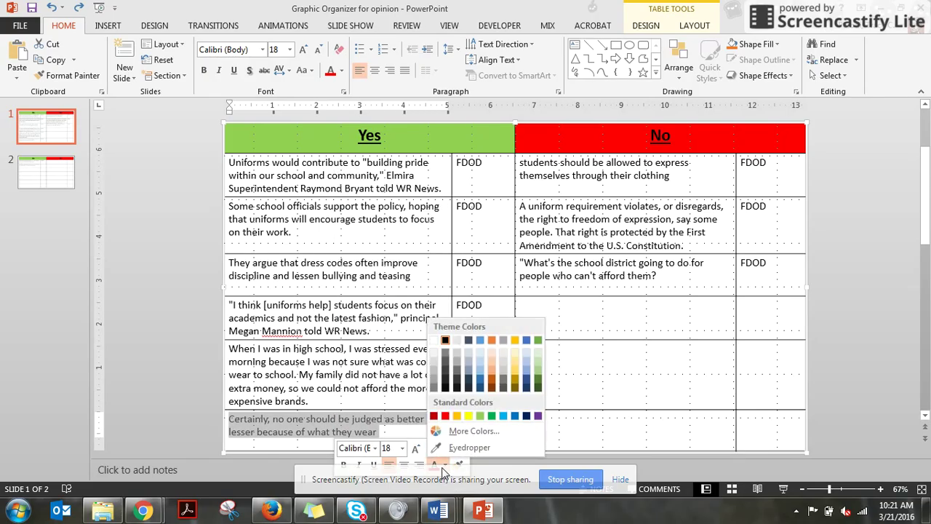
left_click(491, 415)
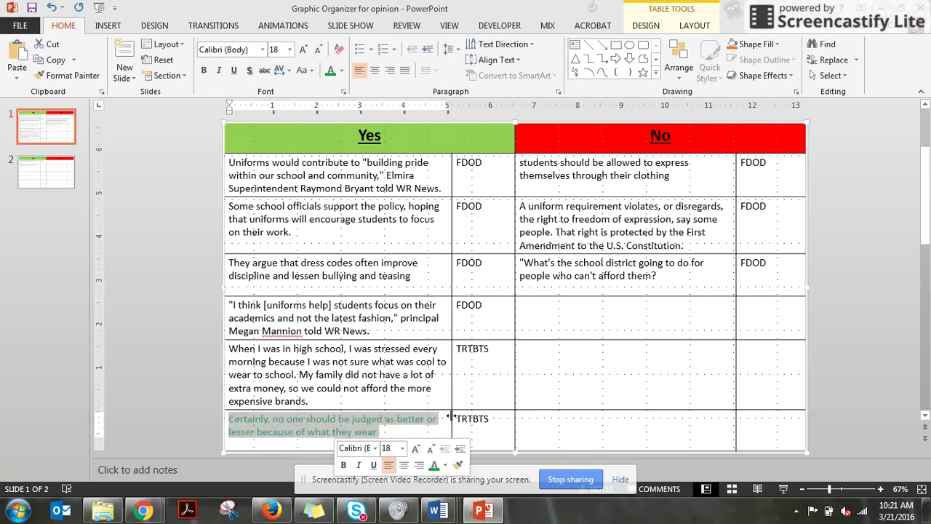
left_click(413, 426)
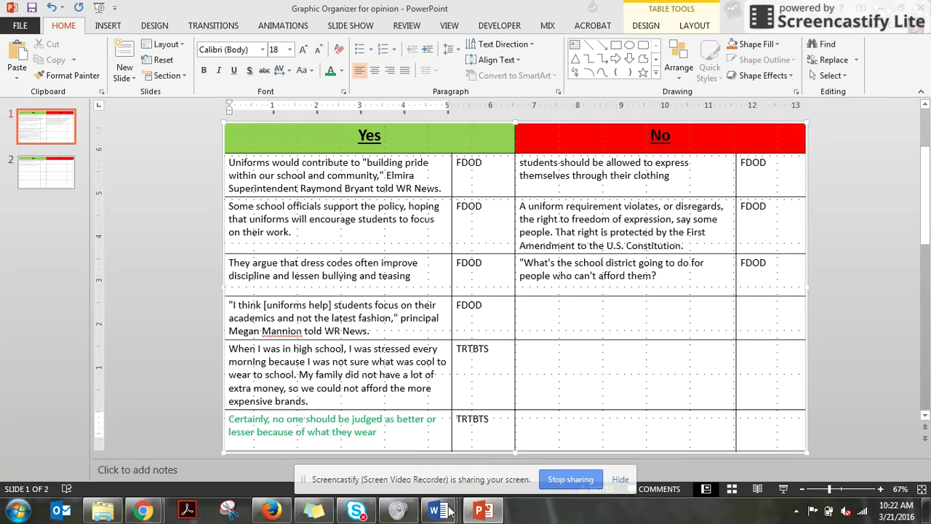
Replace 'Reason #1' with 'Make kids feel equal', then select the green Certainly quote in PowerPoint.
mouse_move(440, 511)
left_click(595, 450)
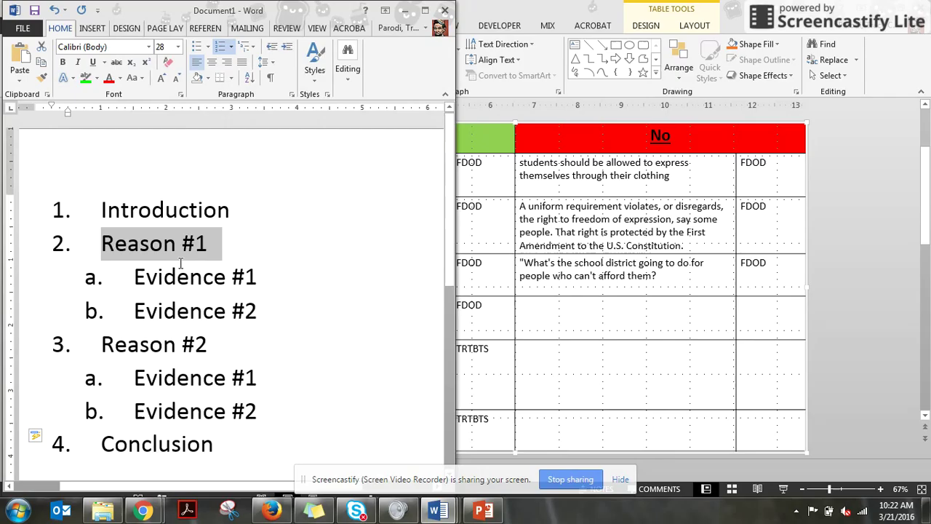
type("Mak")
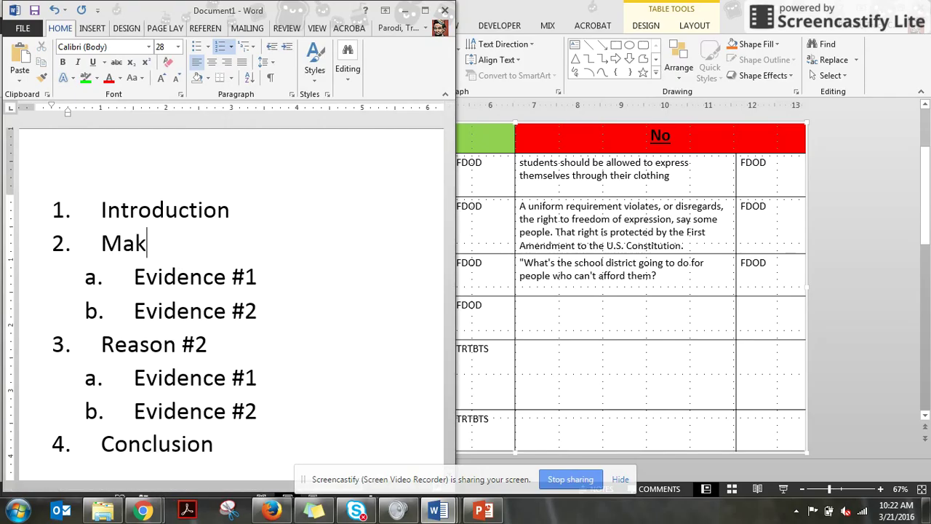
type("e kids feel equal")
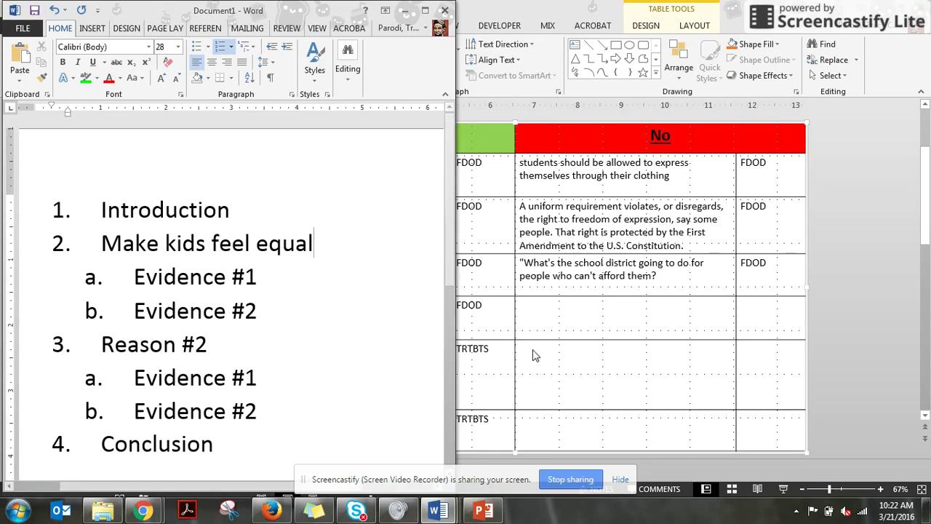
key("alt+Tab")
left_click_drag(383, 433, 241, 421)
key("ctrl+c")
Paste the Certainly quote over the first Evidence #1 placeholder and tag it '- TRTBTS'.
right_click(241, 422)
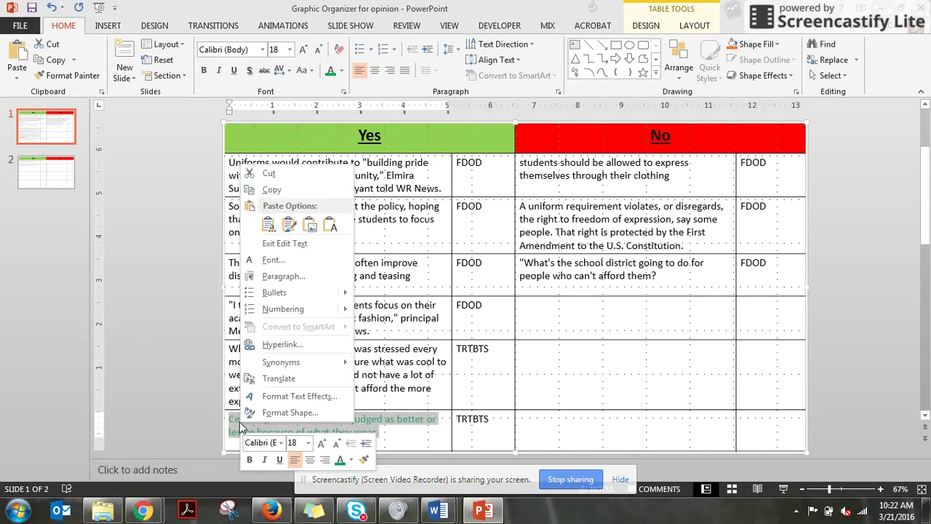
left_click(269, 190)
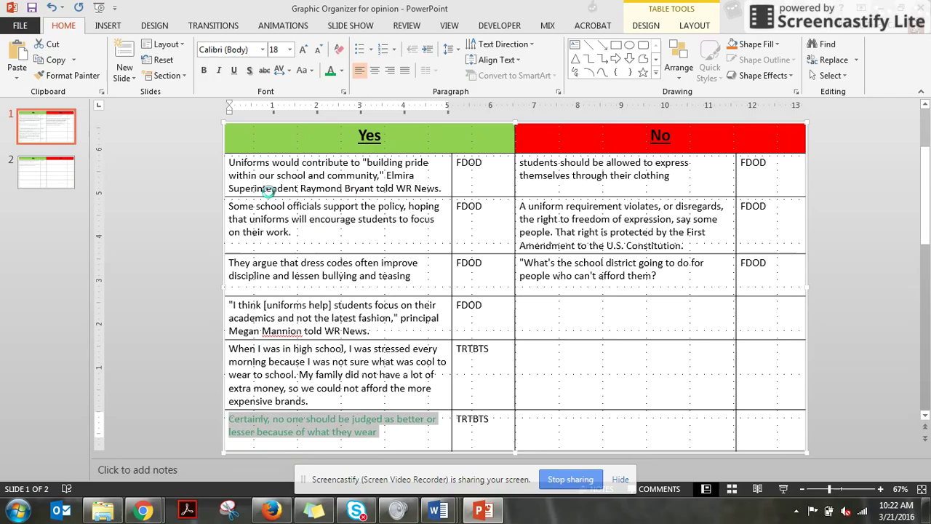
double_click(479, 422)
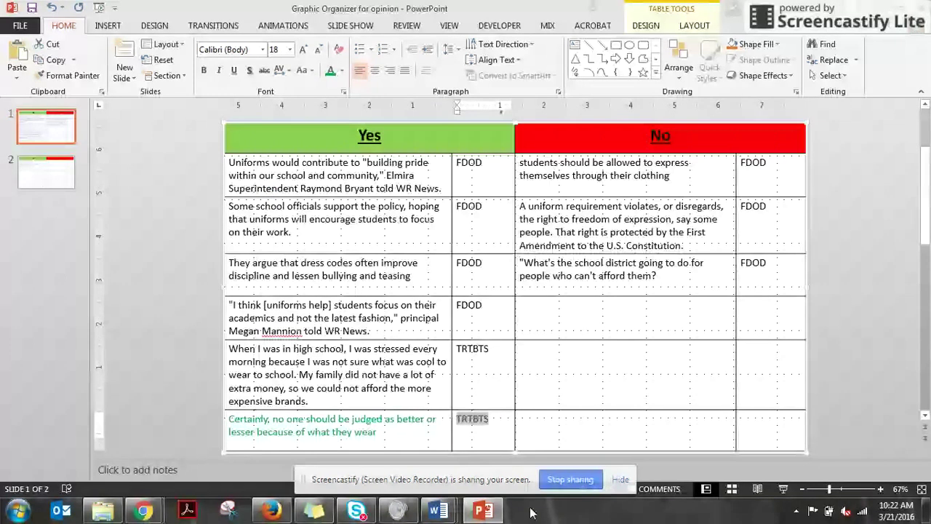
mouse_move(430, 513)
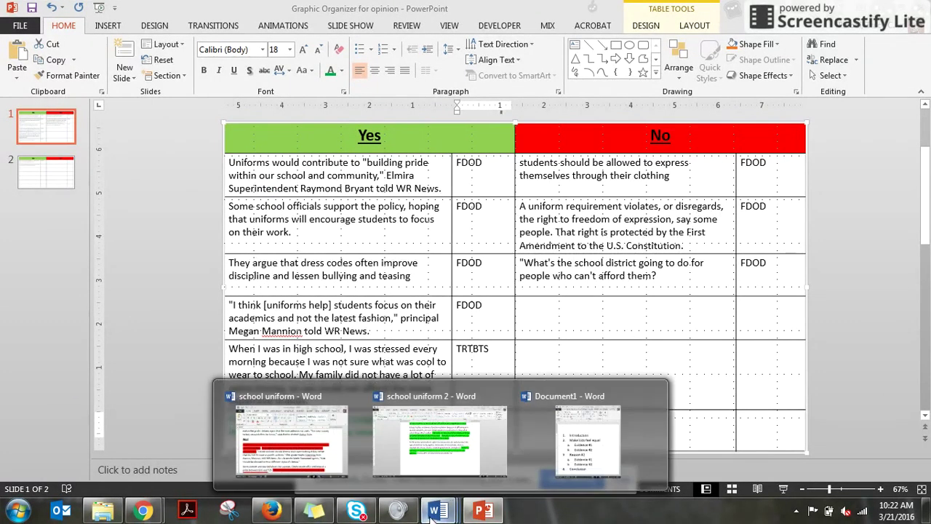
left_click(575, 450)
left_click_drag(267, 275, 164, 279)
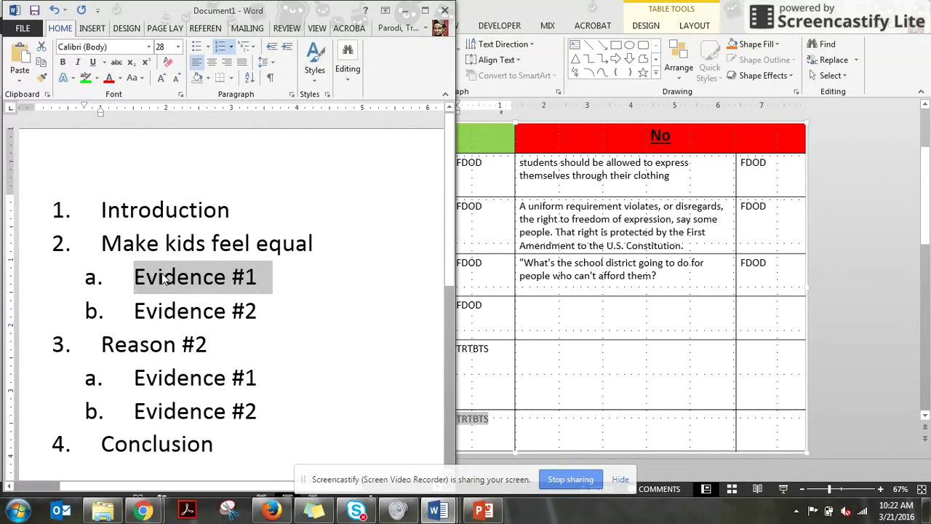
key("ctrl+v")
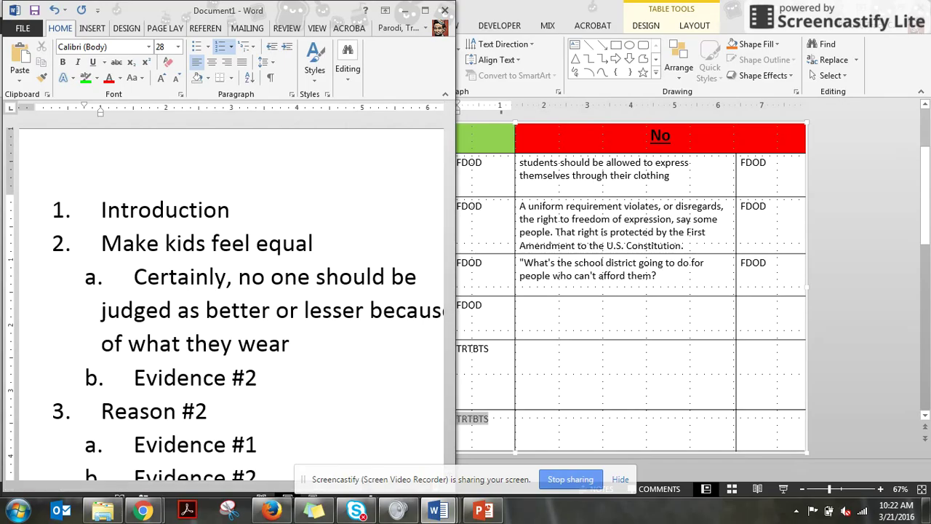
type("- TRTBTS")
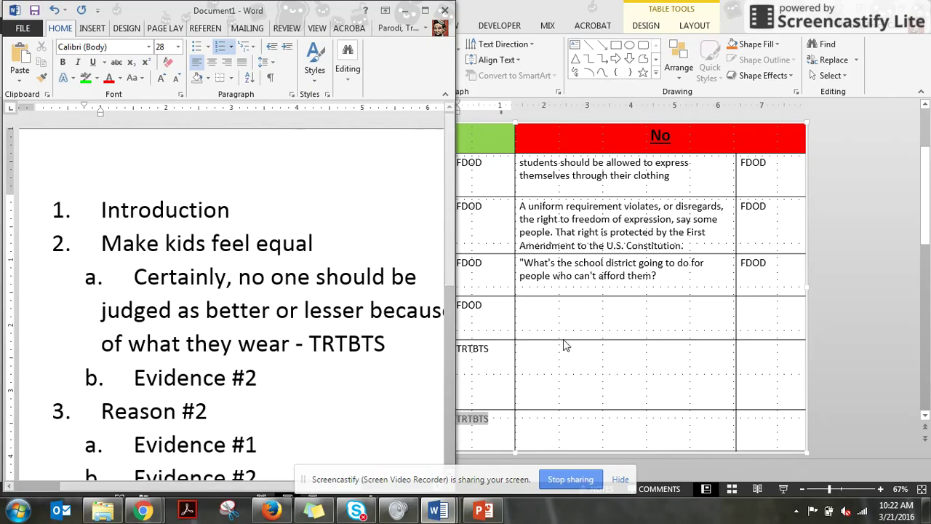
Make the 'They argue that dress codes…' Yes-column quote green and copy it.
left_click(593, 360)
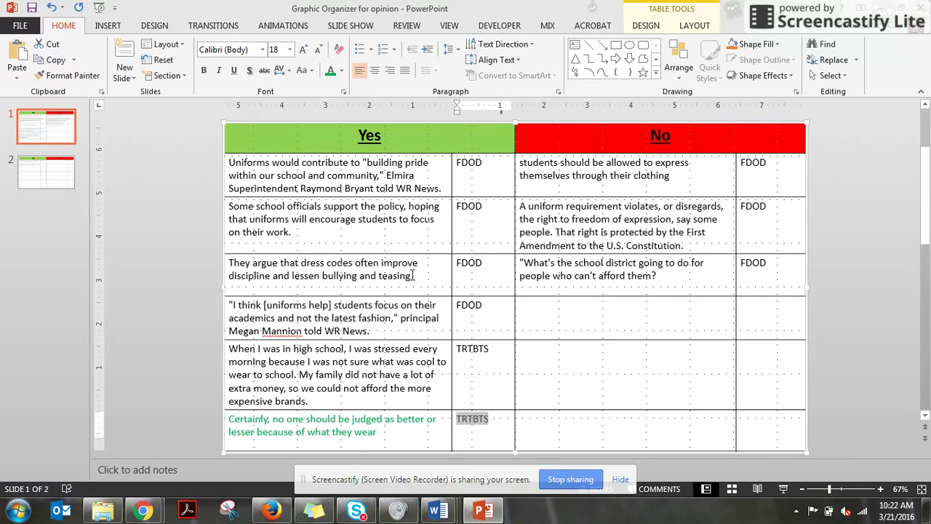
left_click_drag(413, 278, 235, 266)
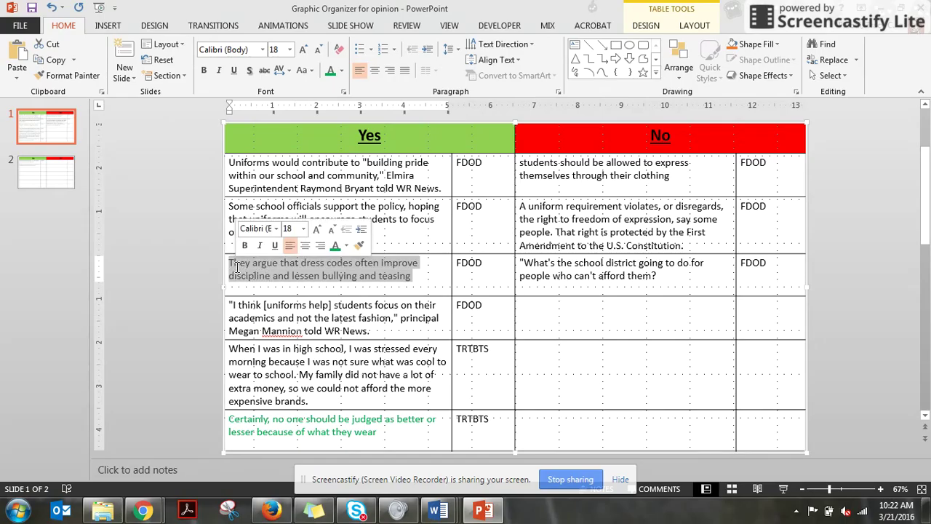
left_click(335, 248)
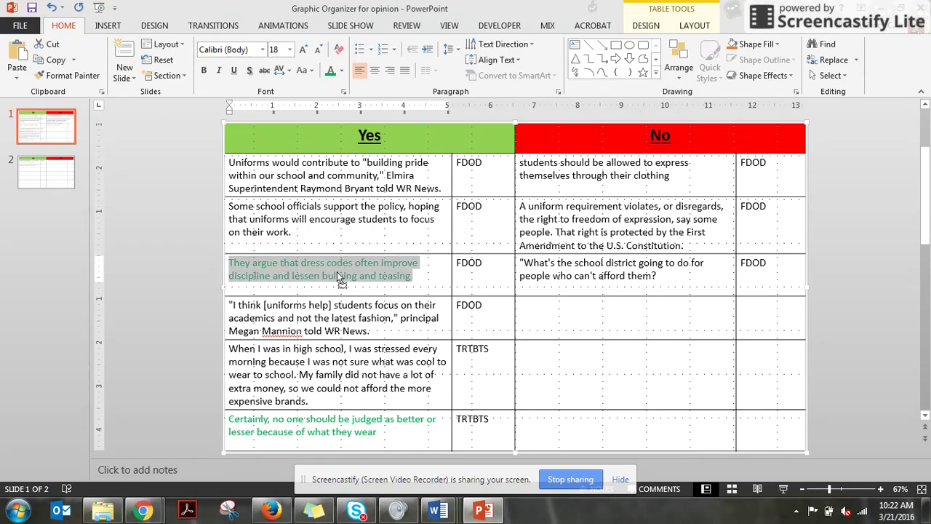
right_click(340, 276)
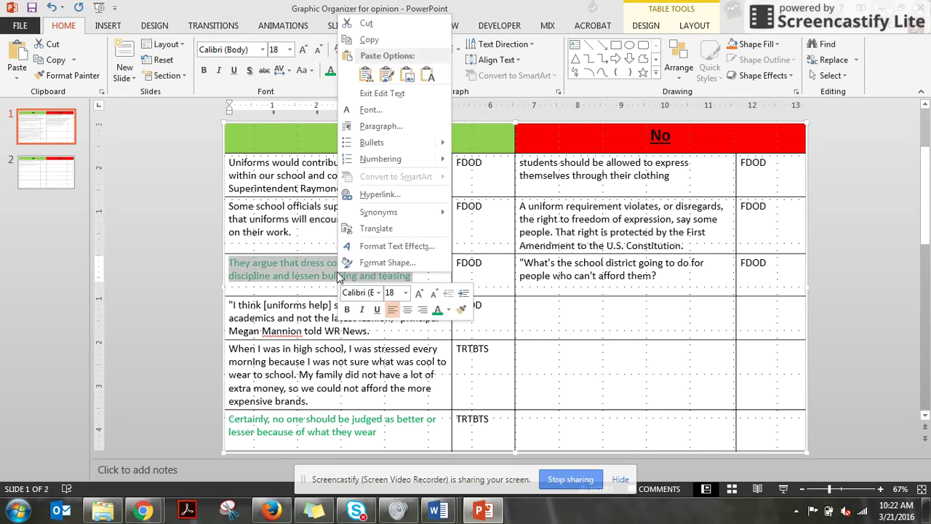
left_click(382, 38)
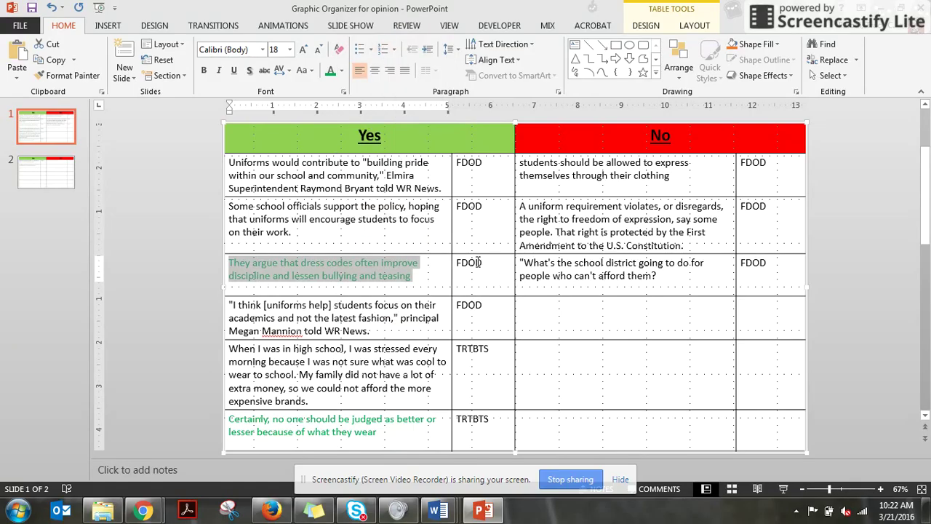
mouse_move(437, 511)
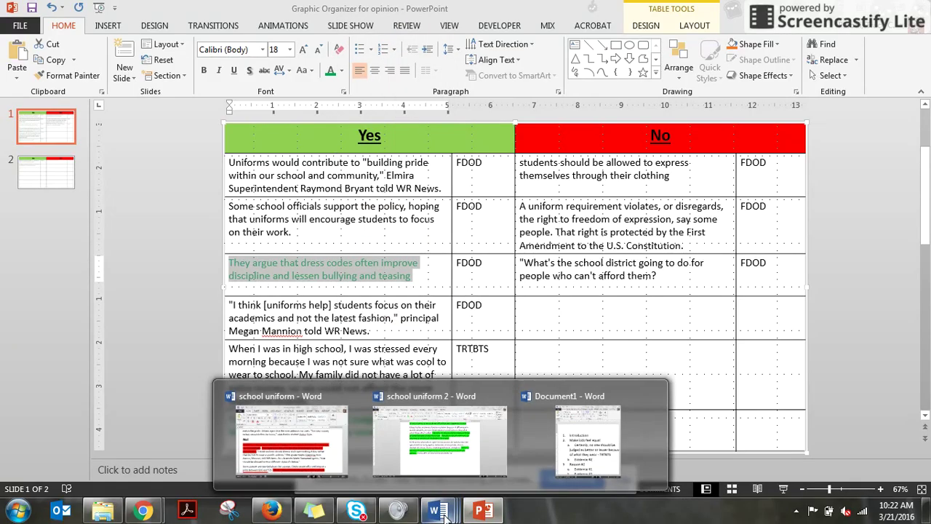
left_click(585, 425)
Paste the dress-code quote over Evidence #2 with a '- FDOD' tag, then undo it.
left_click_drag(275, 384, 186, 388)
key("ctrl+v")
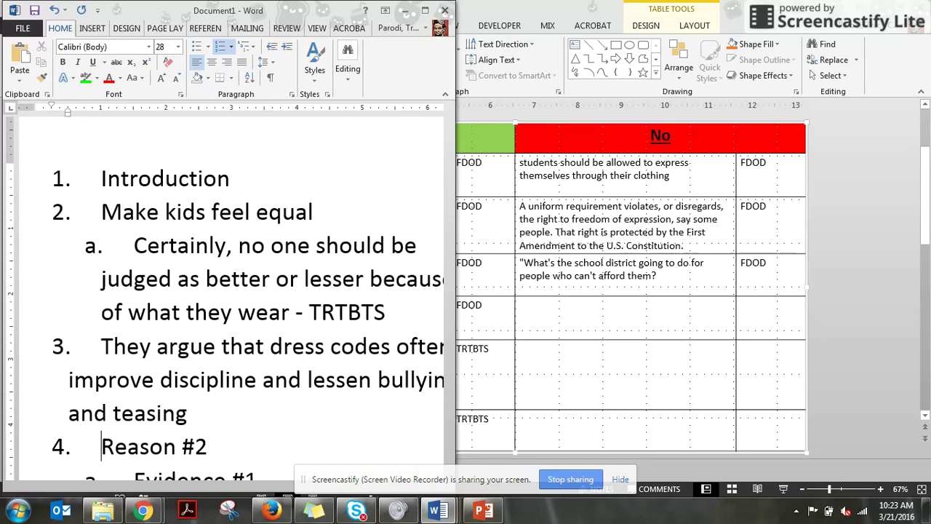
left_click(287, 400)
type("- FDOD")
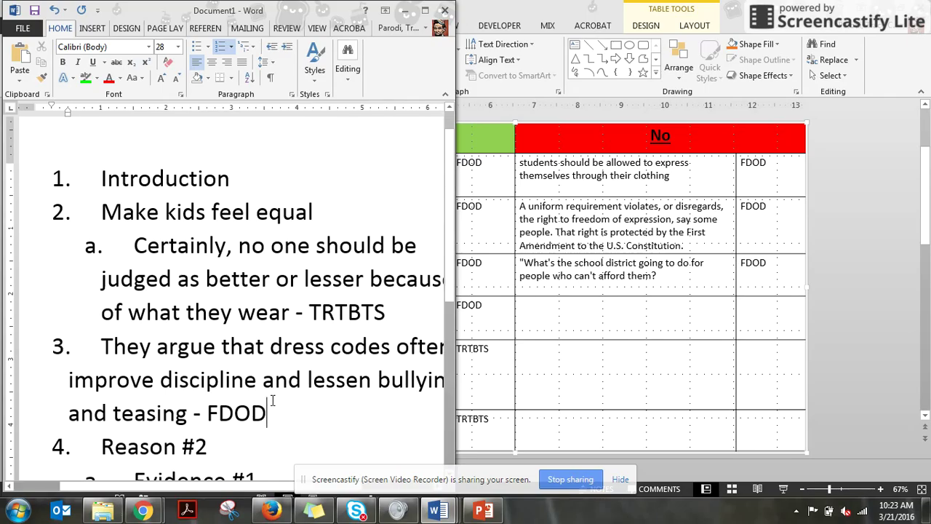
key("ctrl+z")
key("ctrl+z")
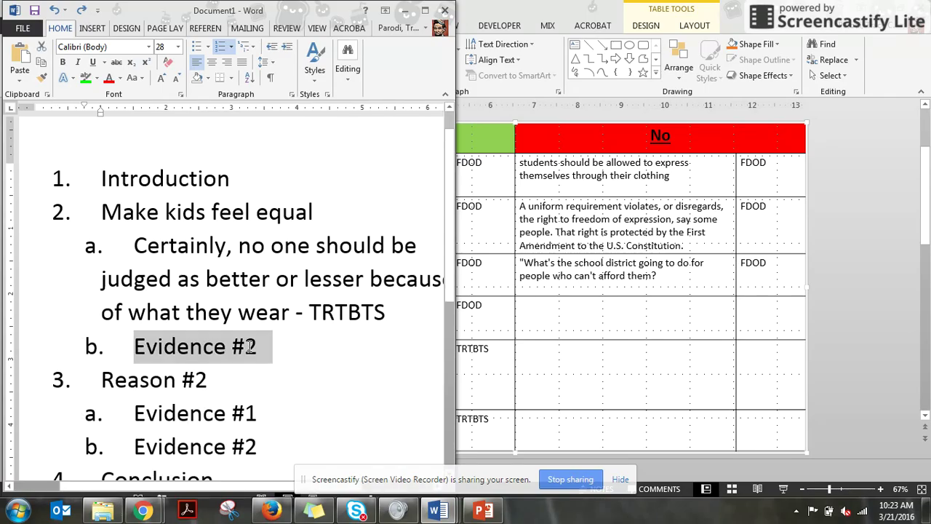
Paste the dress-code quote as sub-point b, tag it '- FDOD', and start a new line.
left_click_drag(289, 339, 184, 347)
key("ctrl+v")
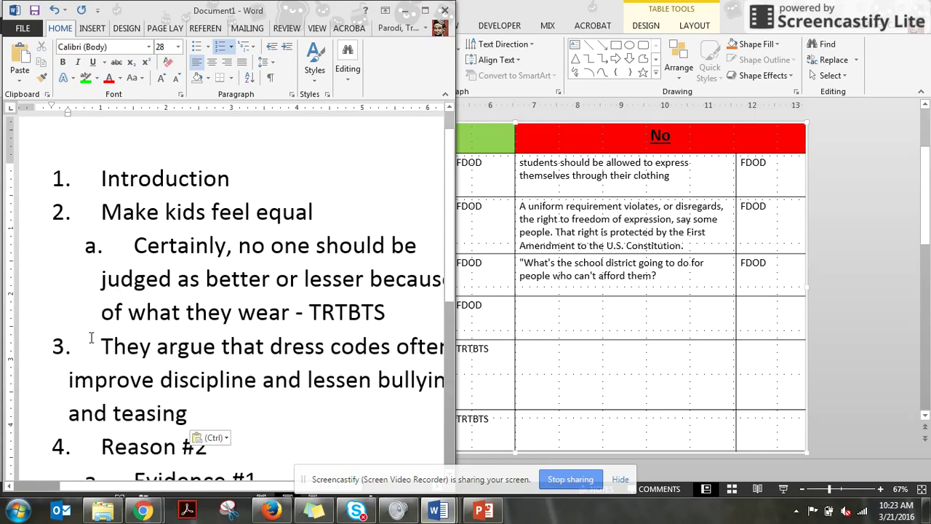
key("Tab")
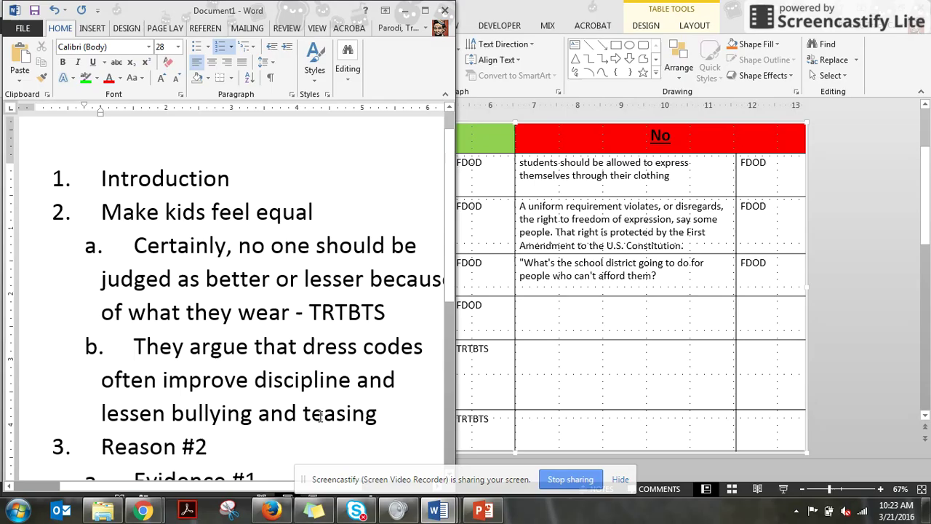
left_click(392, 415)
type("- D")
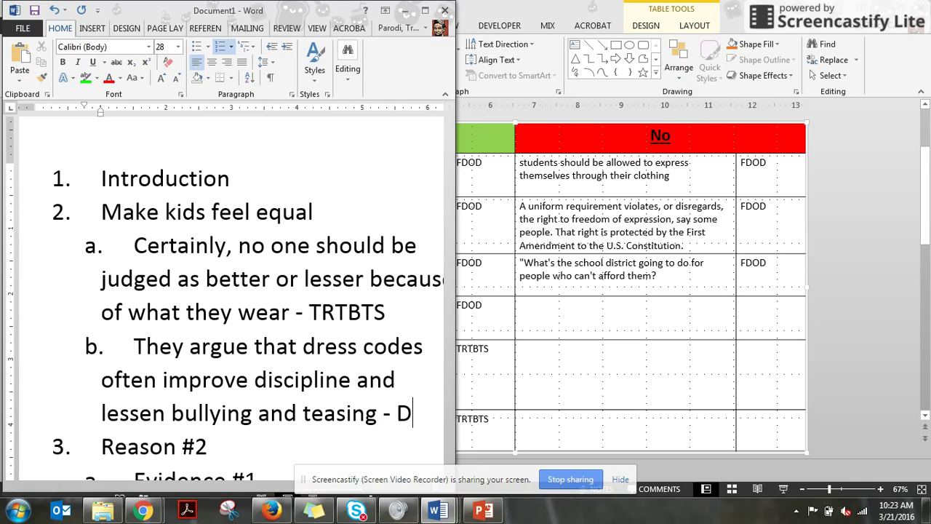
key("BackSpace")
type("D")
key("BackSpace")
type("FDOD")
key("Return")
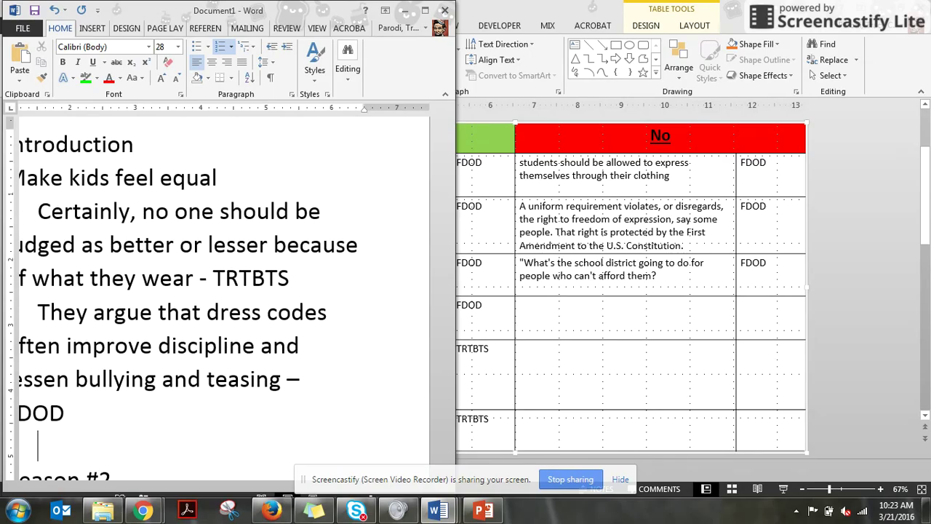
left_click(753, 349)
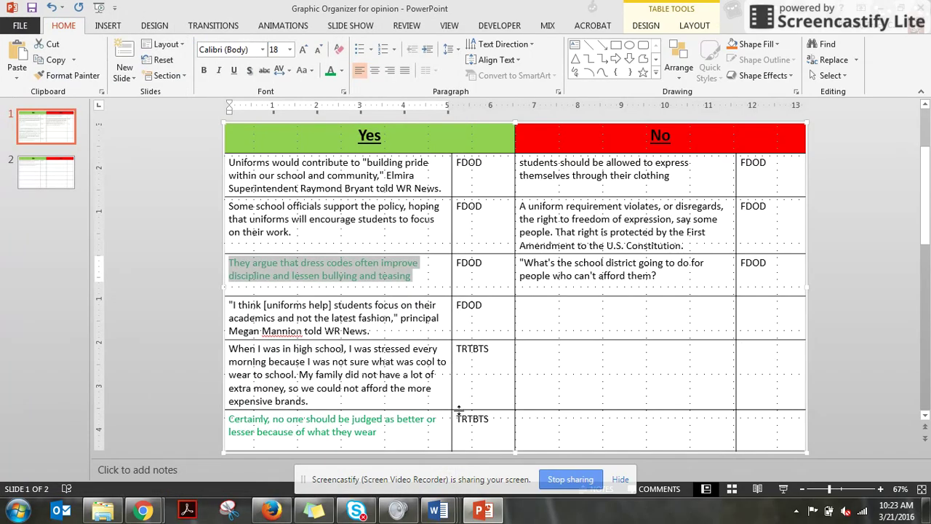
Make slide 2's 'Mandatory school uniforms…' quote green.
left_click(61, 166)
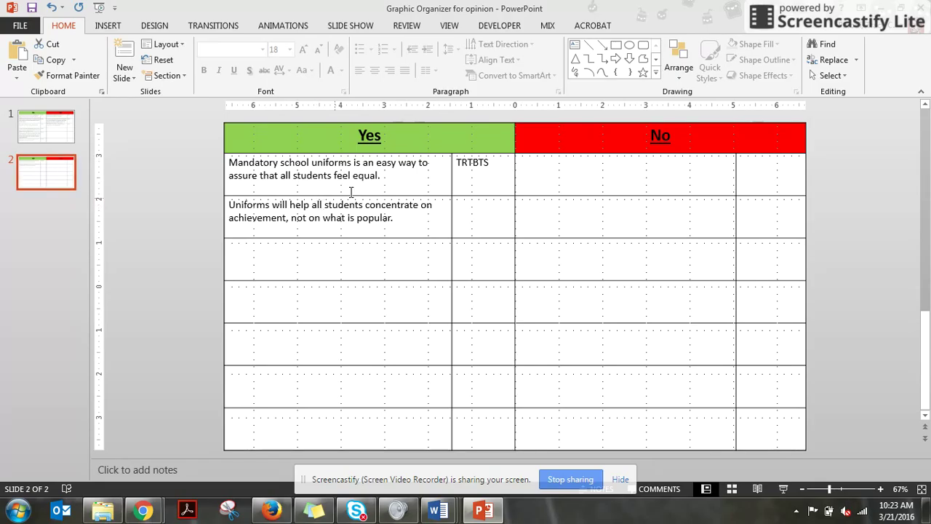
left_click_drag(400, 176, 231, 164)
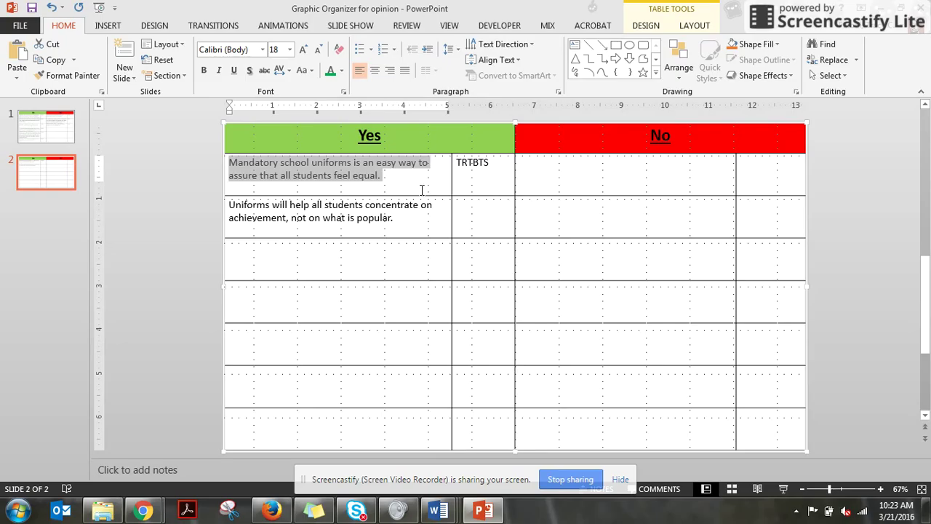
left_click(330, 72)
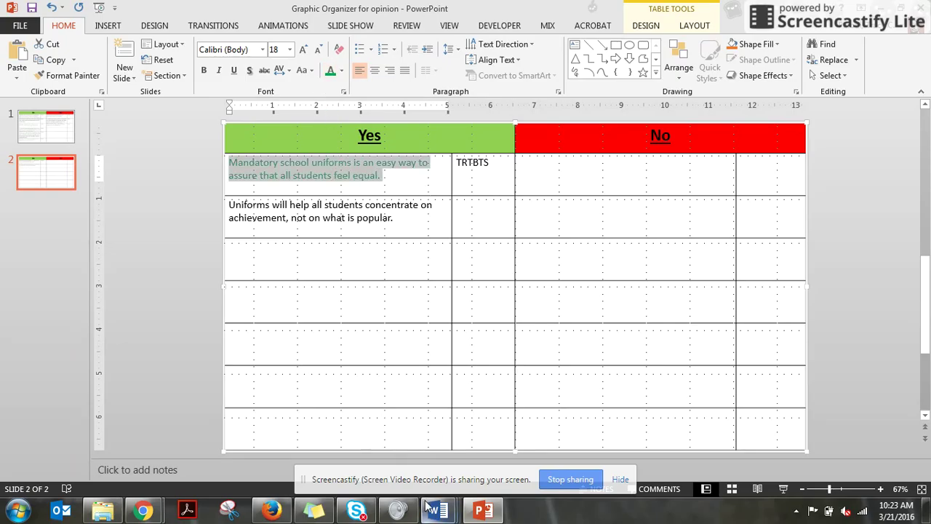
mouse_move(438, 510)
left_click(560, 458)
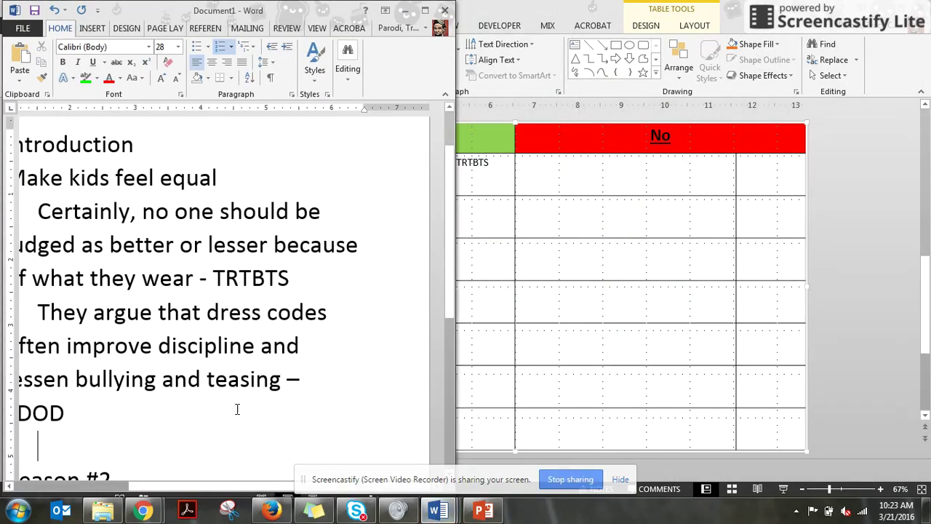
Paste the uniforms quote as item c tagged 'TRTBS' and delete the empty item d.
left_click(425, 10)
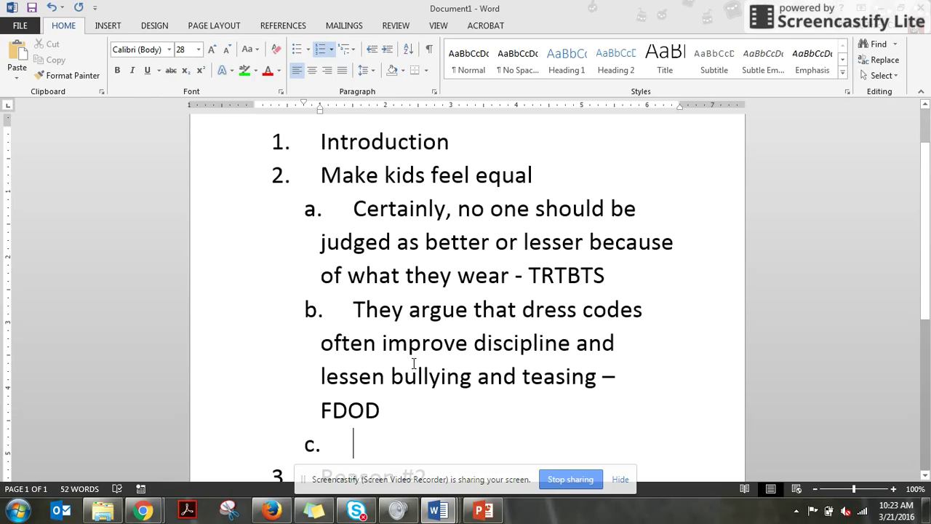
key("ctrl+v")
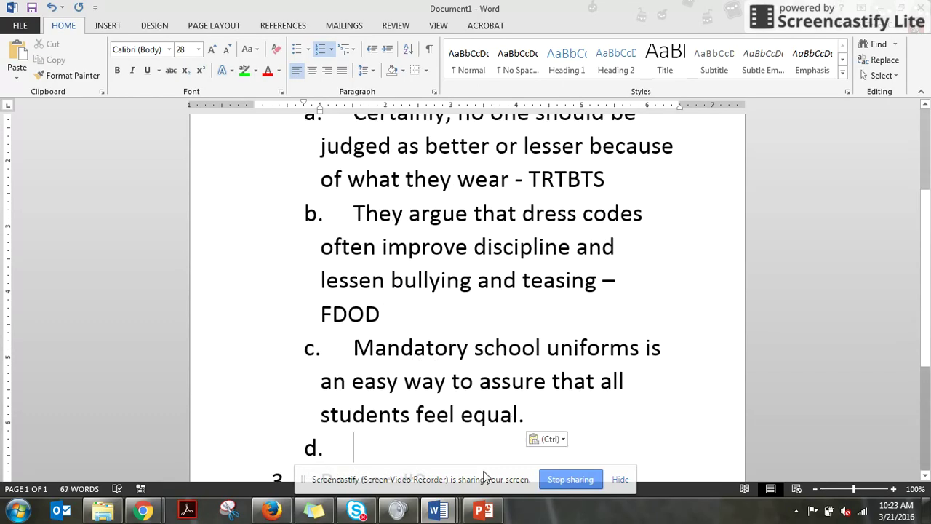
left_click(484, 509)
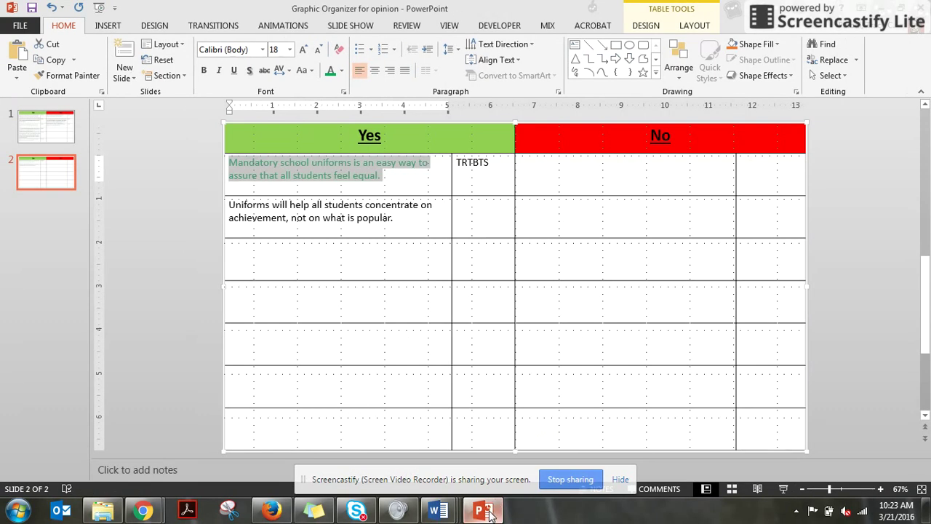
left_click(489, 514)
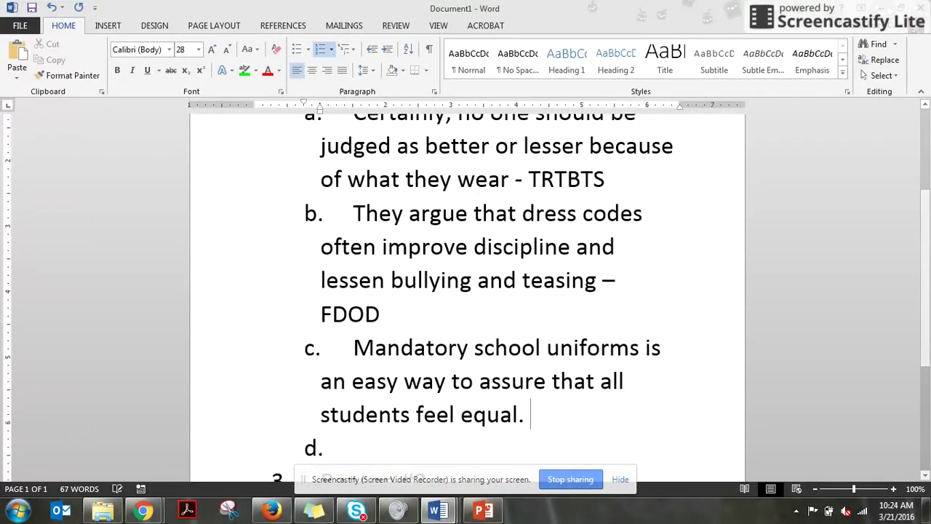
type("TRT")
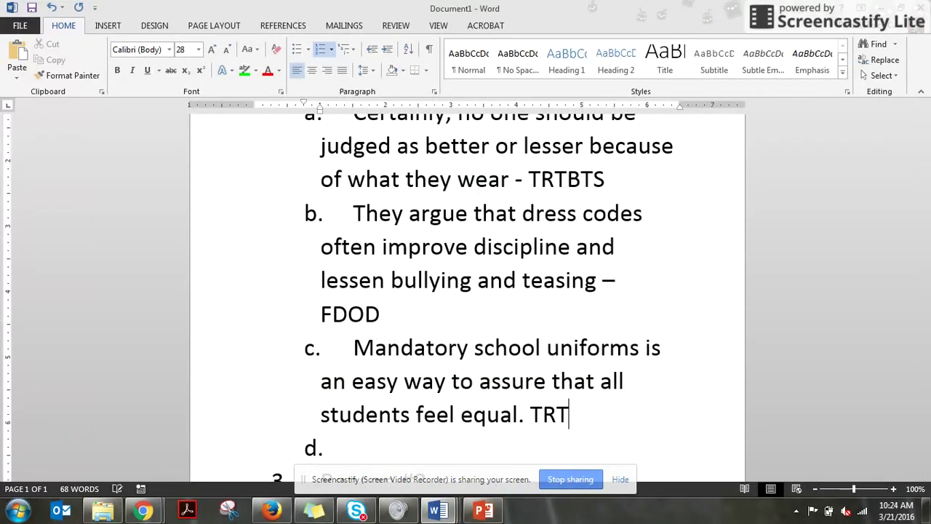
type("BS")
key("Down")
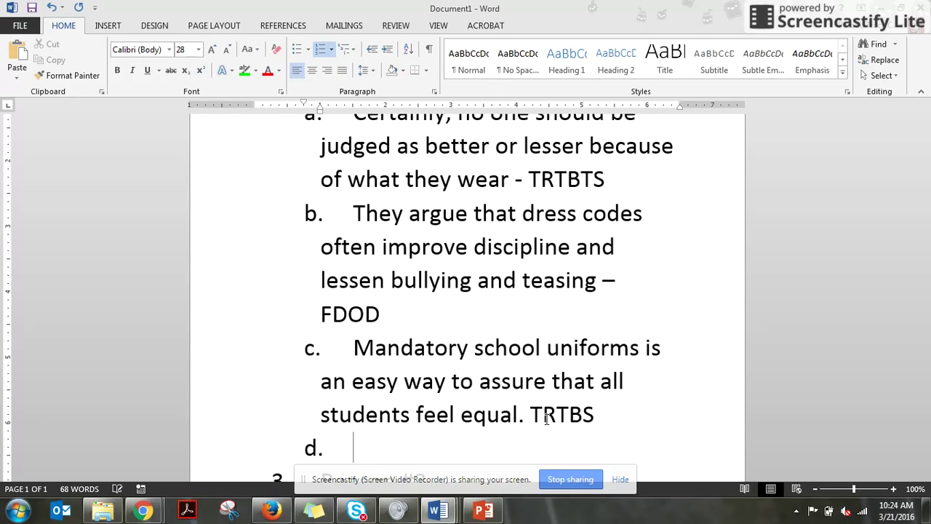
key("BackSpace")
key("BackSpace")
key("BackSpace")
key("BackSpace")
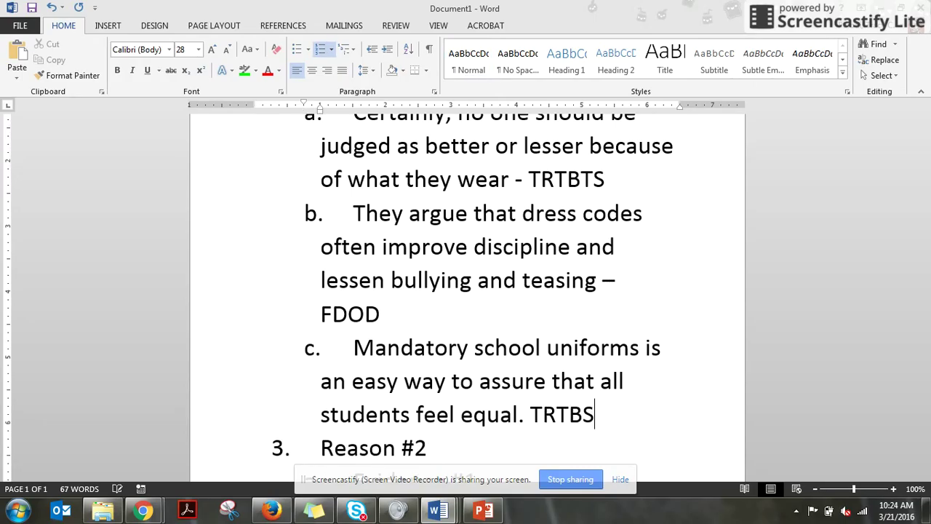
left_click(482, 510)
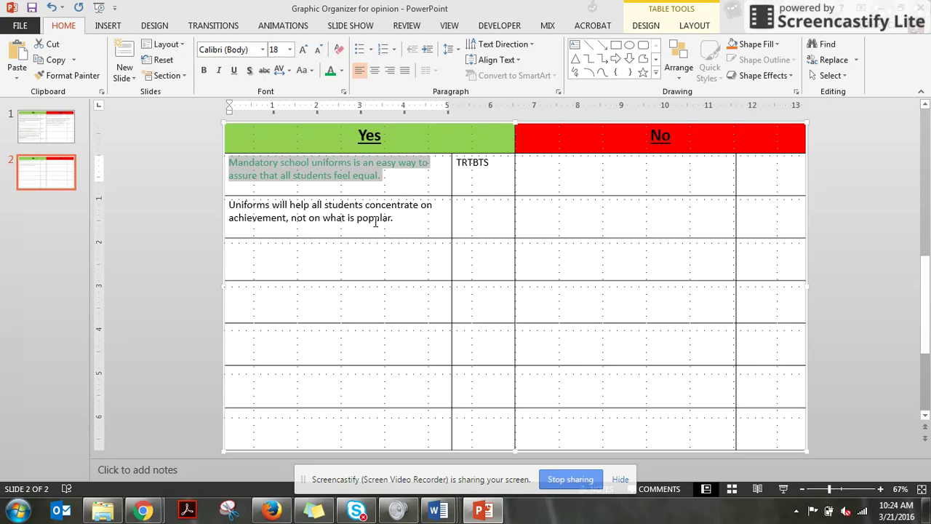
left_click(376, 222)
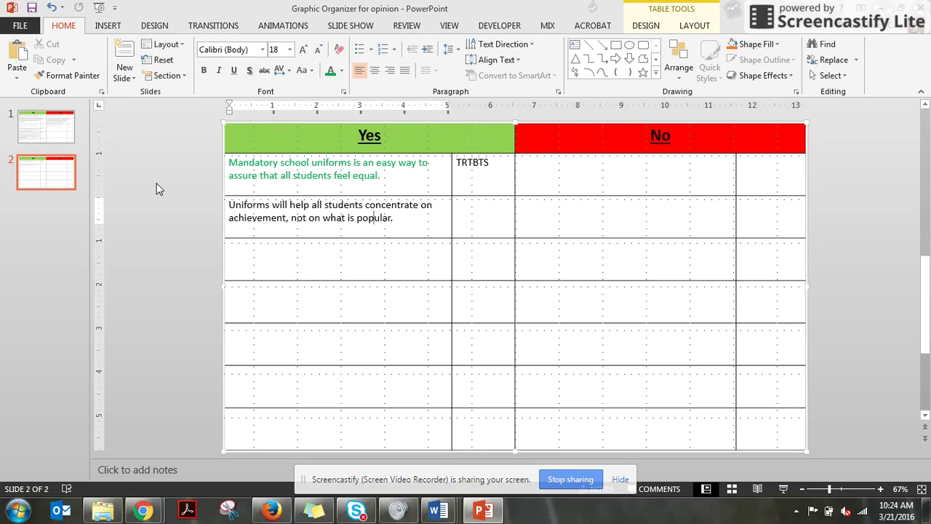
left_click(42, 128)
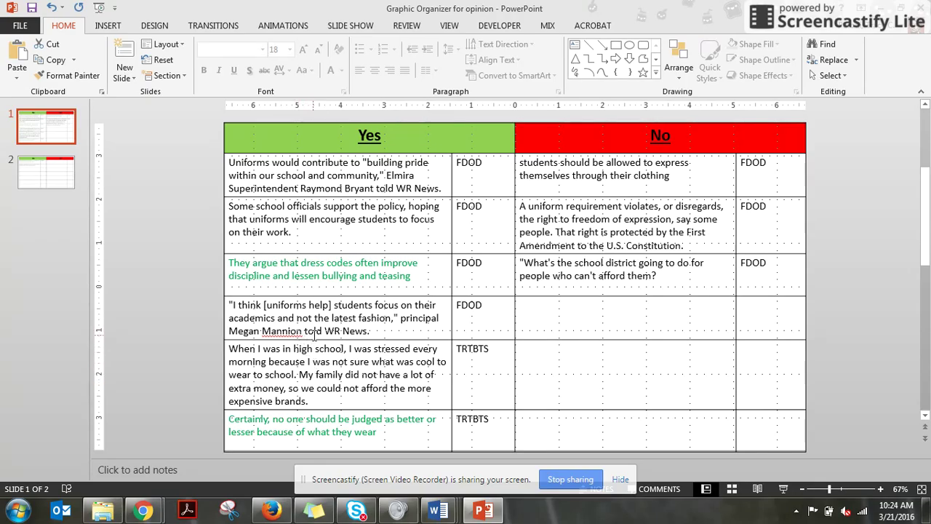
double_click(277, 318)
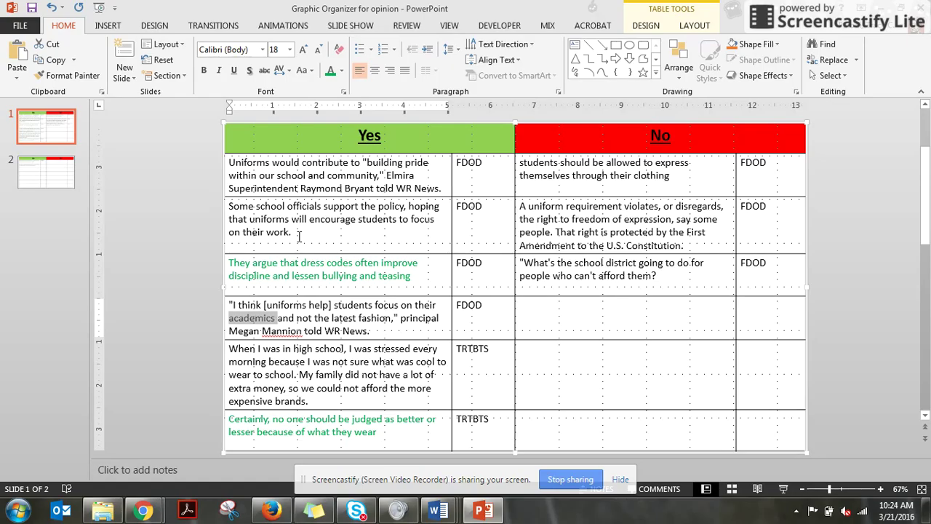
left_click_drag(334, 221, 401, 229)
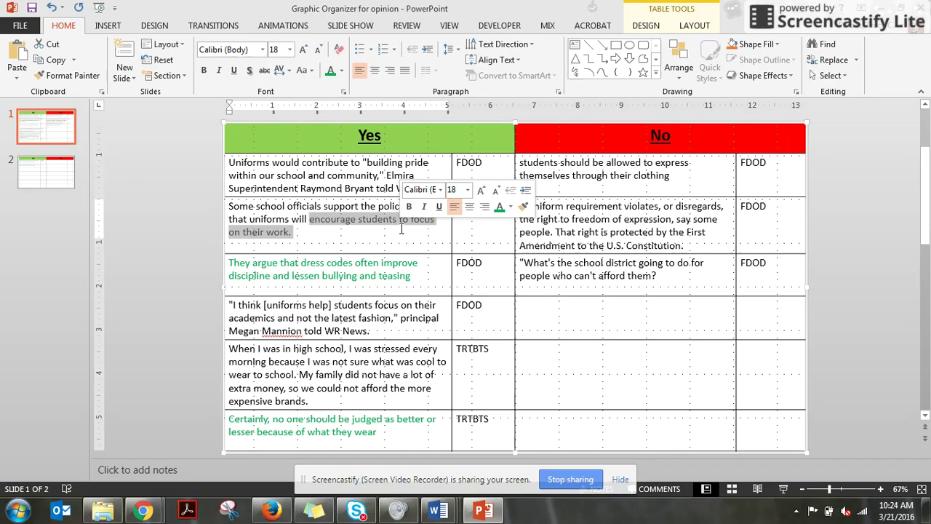
mouse_move(438, 513)
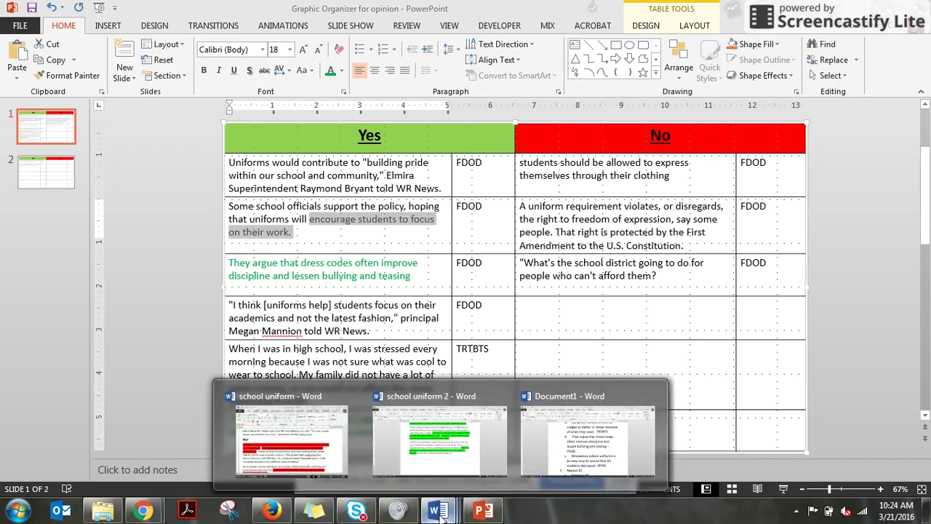
Replace the 'Reason #2' heading text with 'Focus on schoolwork'.
left_click(568, 465)
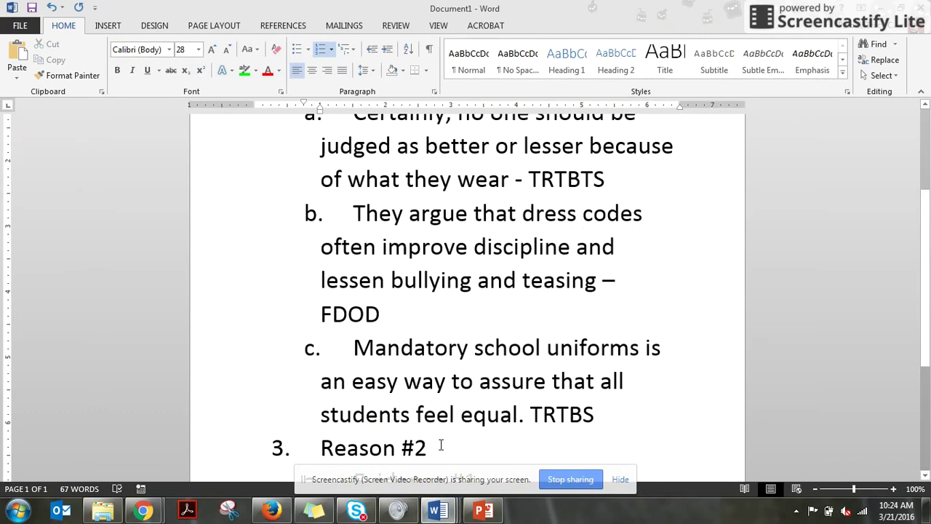
left_click_drag(441, 445, 324, 446)
type("F")
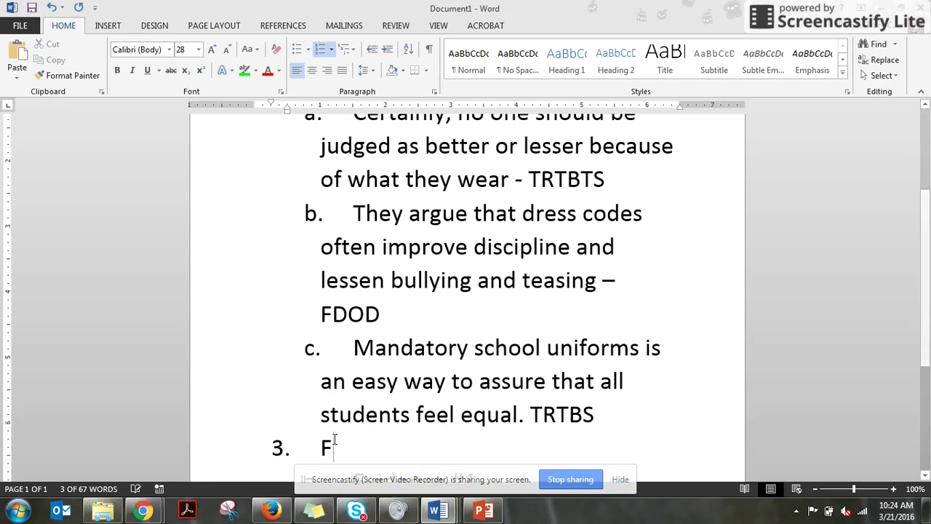
type("ocus on Scho")
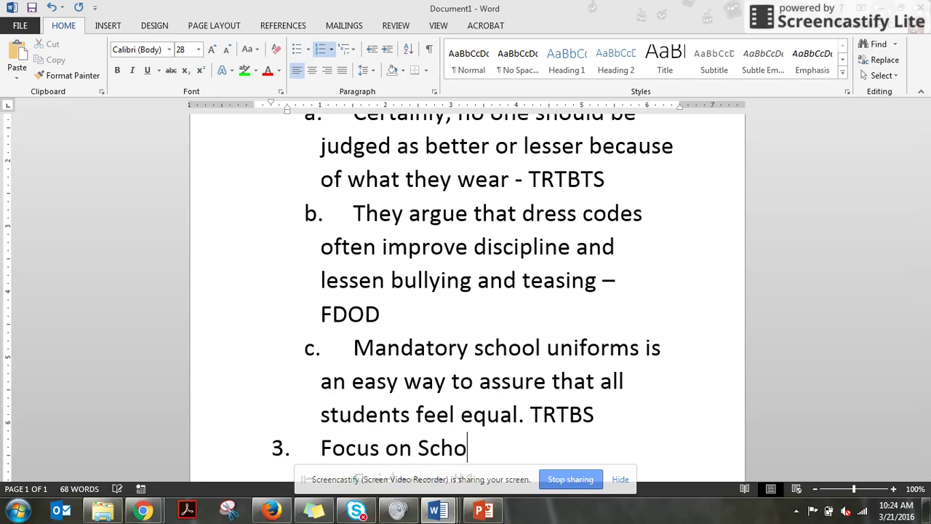
key("BackSpace")
key("BackSpace")
key("BackSpace")
key("BackSpace")
type("schoolwo")
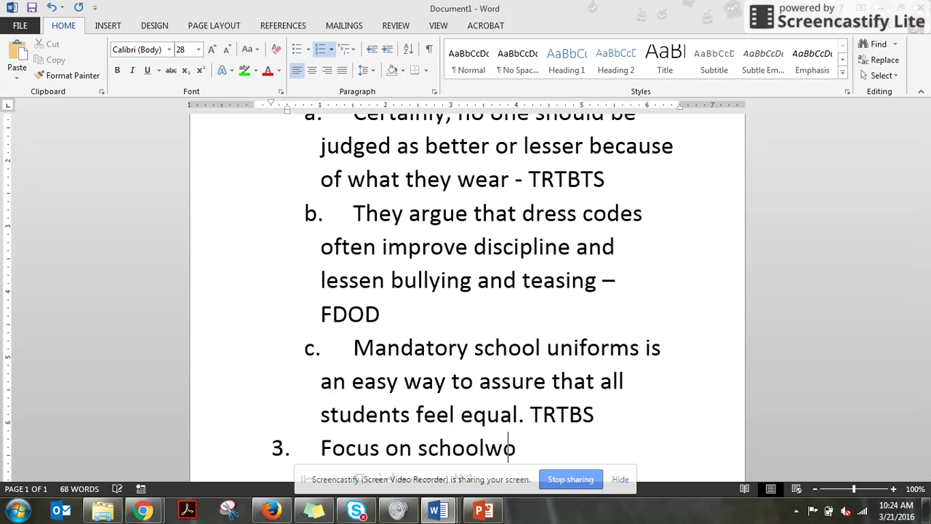
type("rk")
left_click_drag(928, 334, 920, 397)
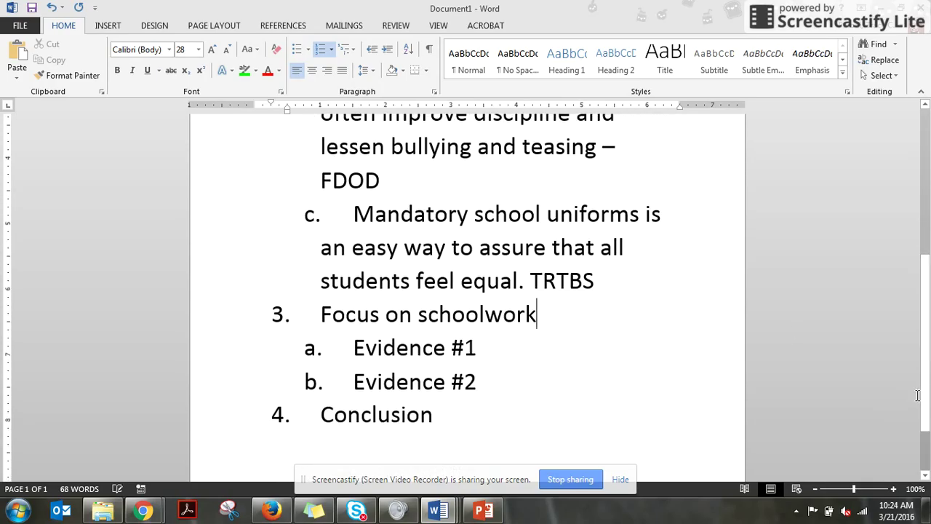
Make the 'Some school officials support the policy…' quote purple and copy it.
left_click(481, 511)
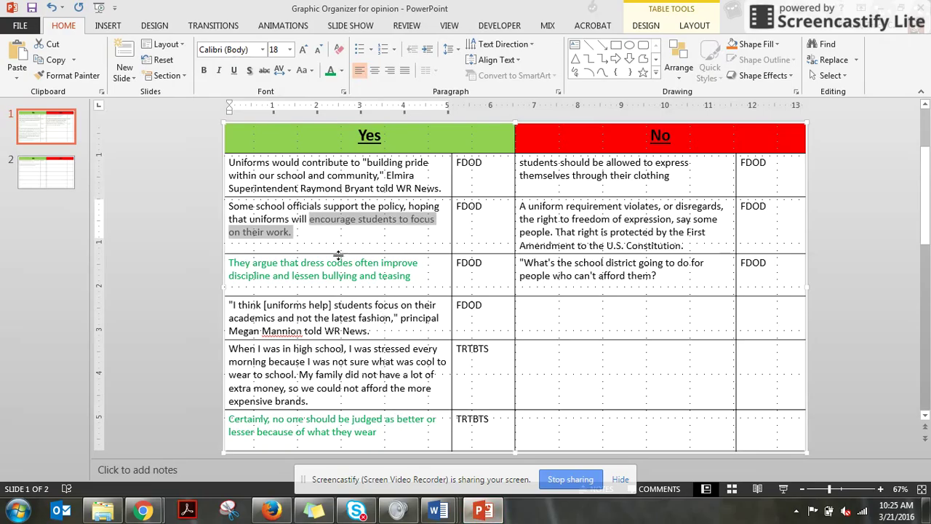
left_click(330, 235)
left_click_drag(318, 237, 228, 207)
key("ctrl+c")
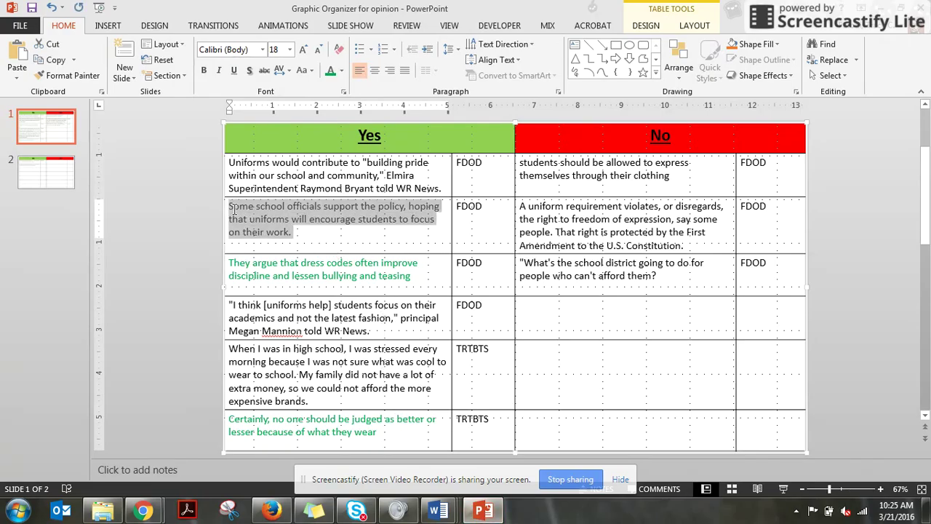
left_click(341, 70)
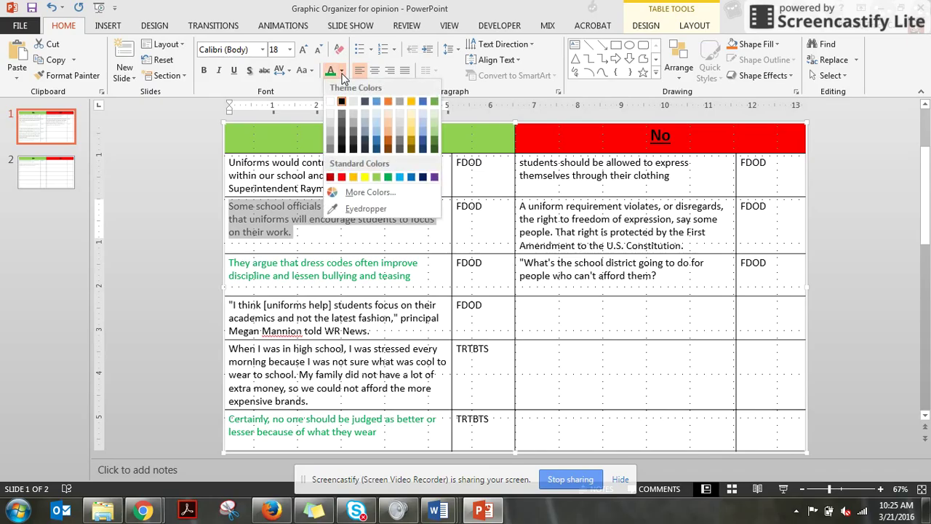
left_click(435, 178)
right_click(383, 211)
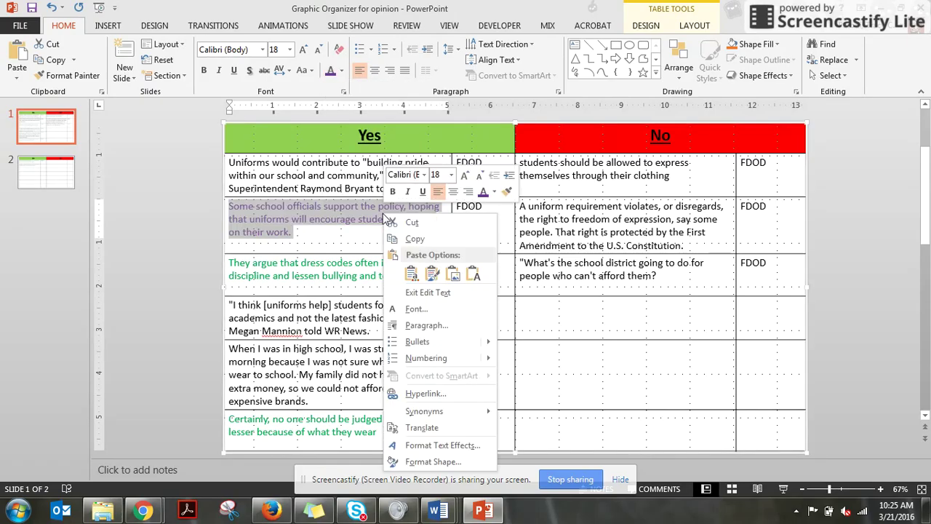
left_click(412, 238)
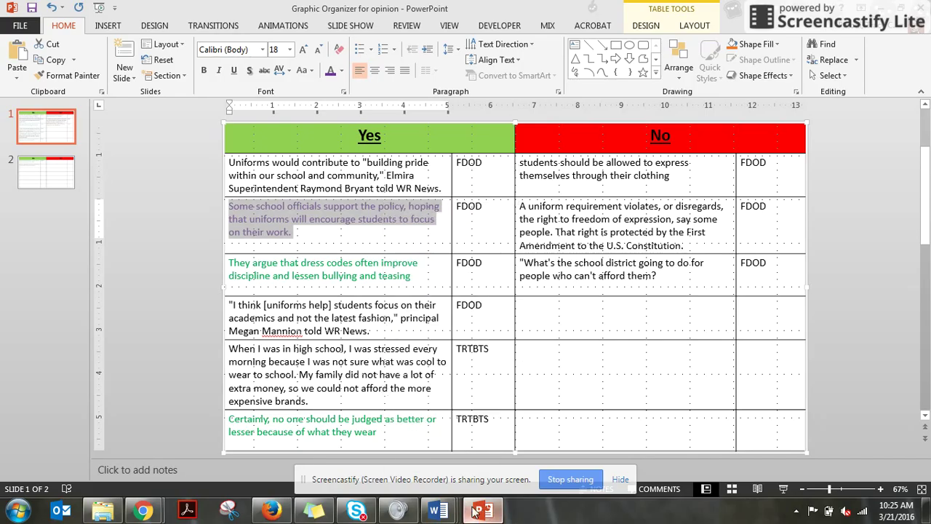
mouse_move(438, 511)
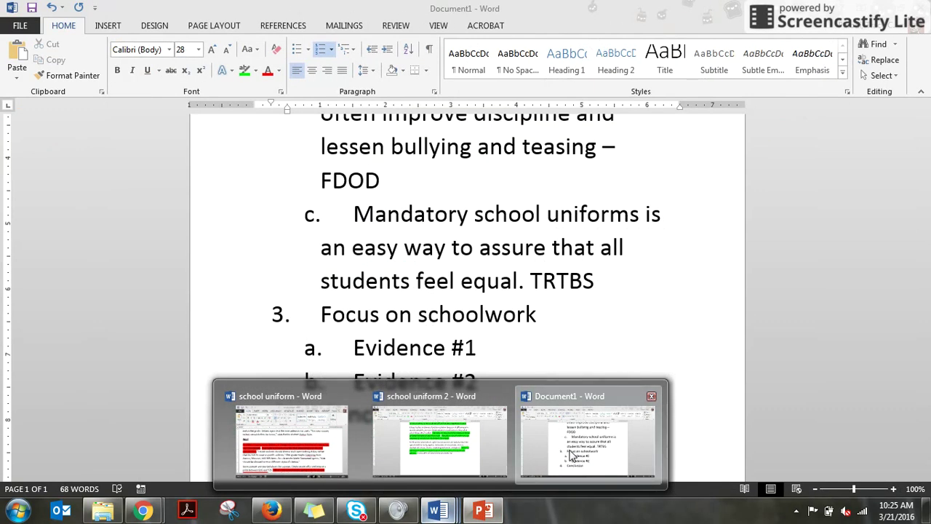
left_click(528, 465)
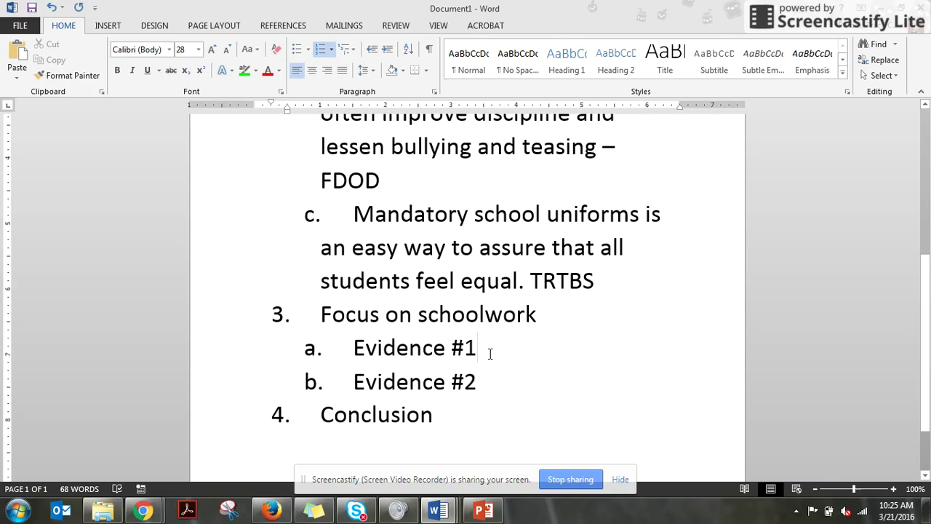
Replace 'Evidence #1' with the pasted school-officials quote, keeping source formatting, and tag it FDOD.
triple_click(478, 348)
right_click(386, 350)
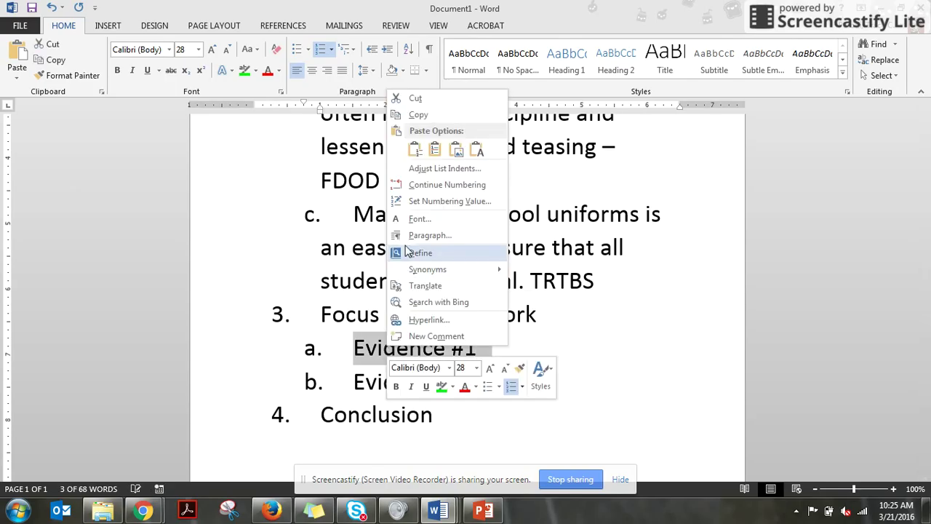
left_click(415, 149)
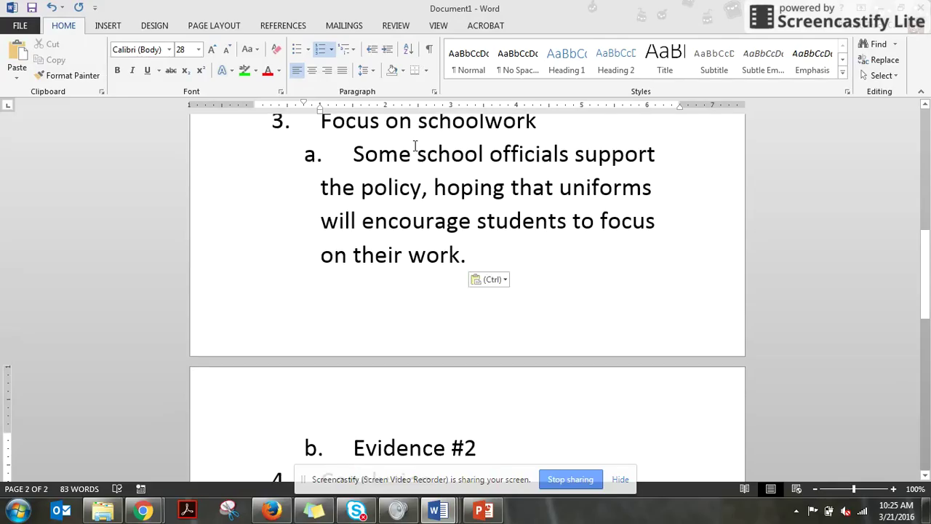
left_click(495, 257)
type("FDO")
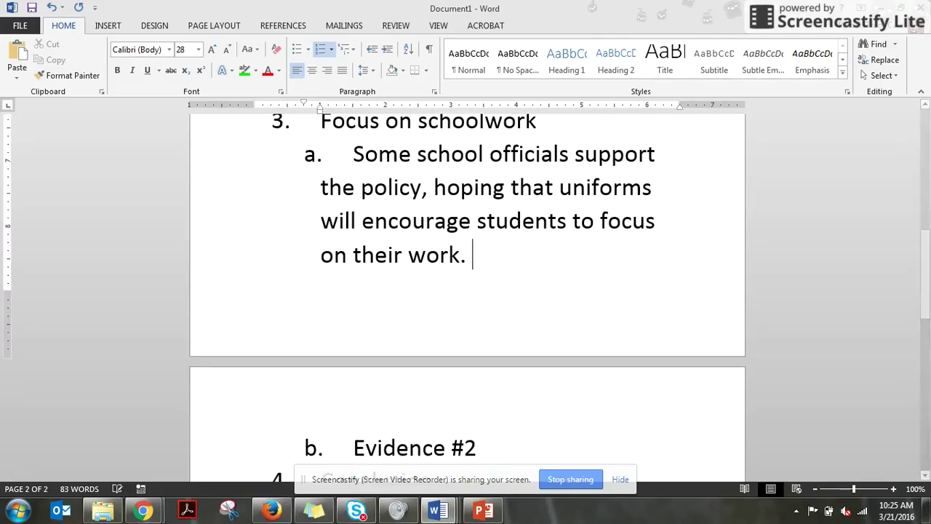
type("D")
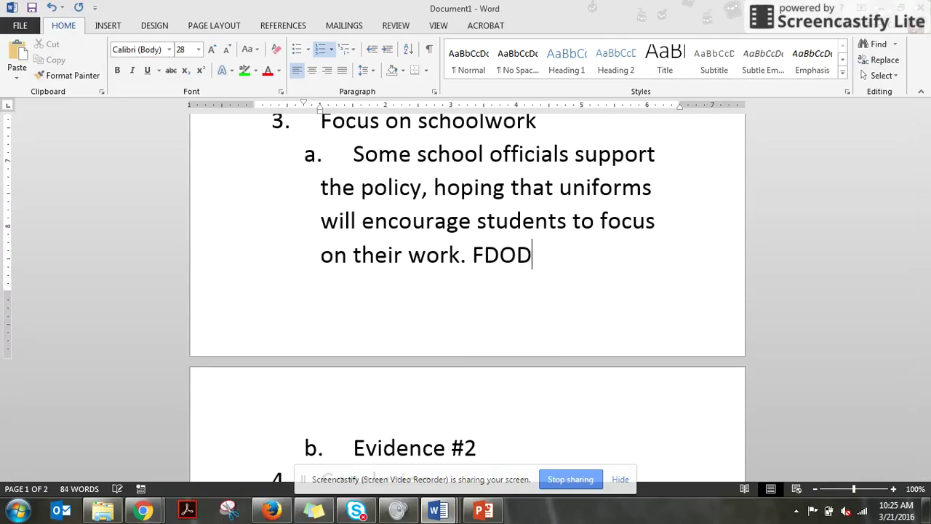
left_click(484, 510)
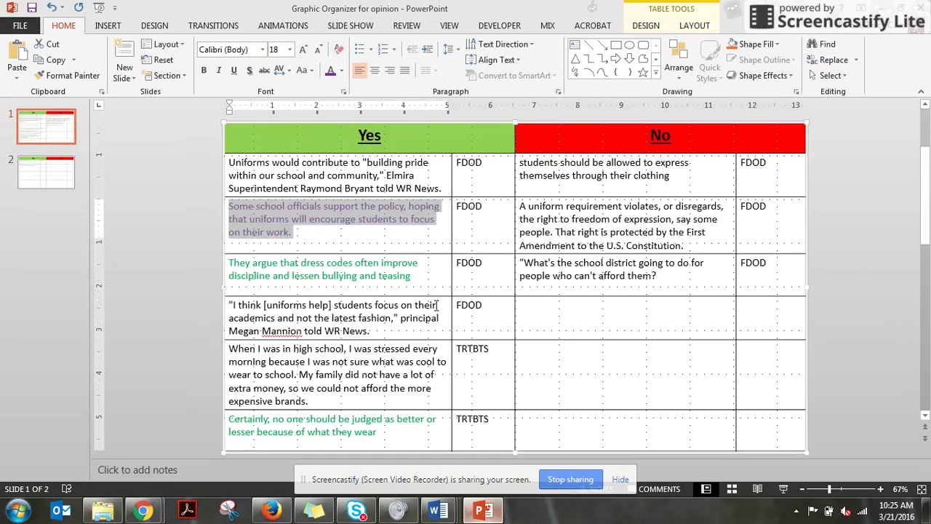
Color the principal's 'I think [uniforms help]' quote purple.
left_click(410, 327)
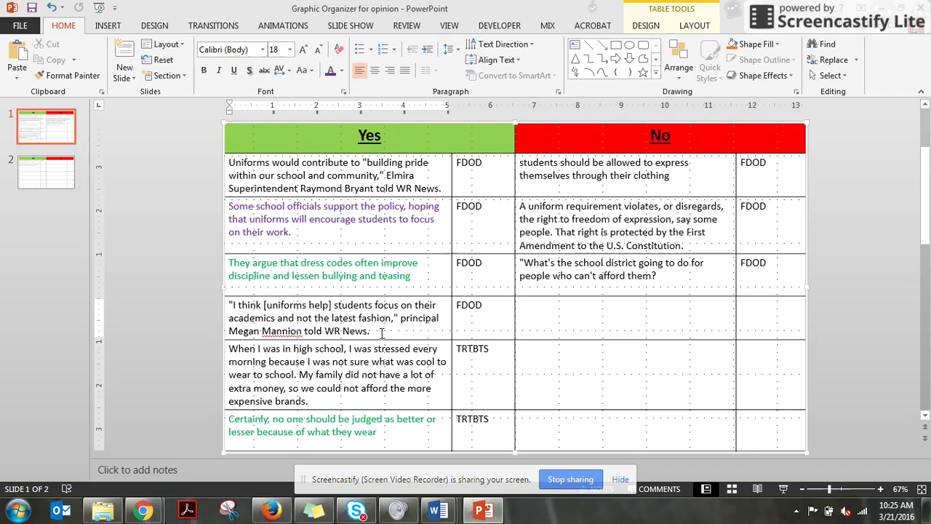
left_click_drag(373, 331, 230, 306)
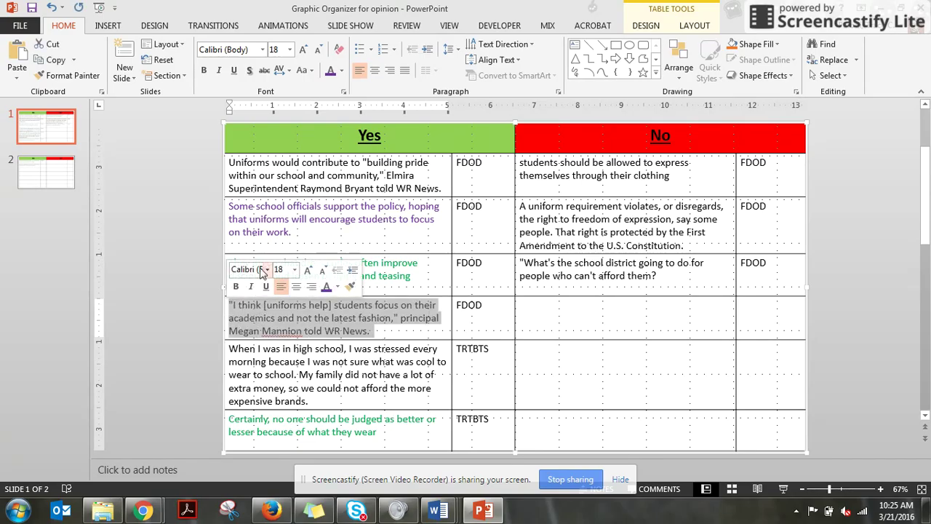
left_click(325, 288)
left_click(345, 318)
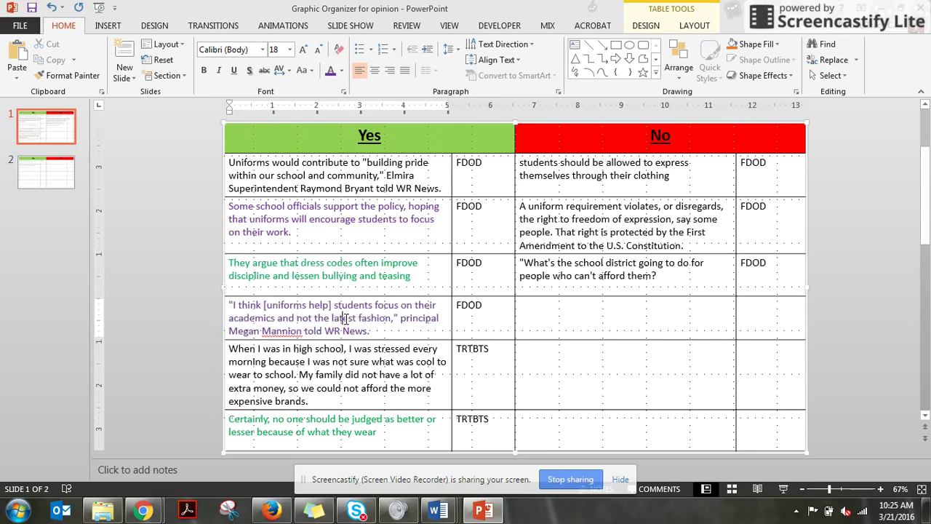
Reselect the entire principal's quote and copy it.
double_click(411, 317)
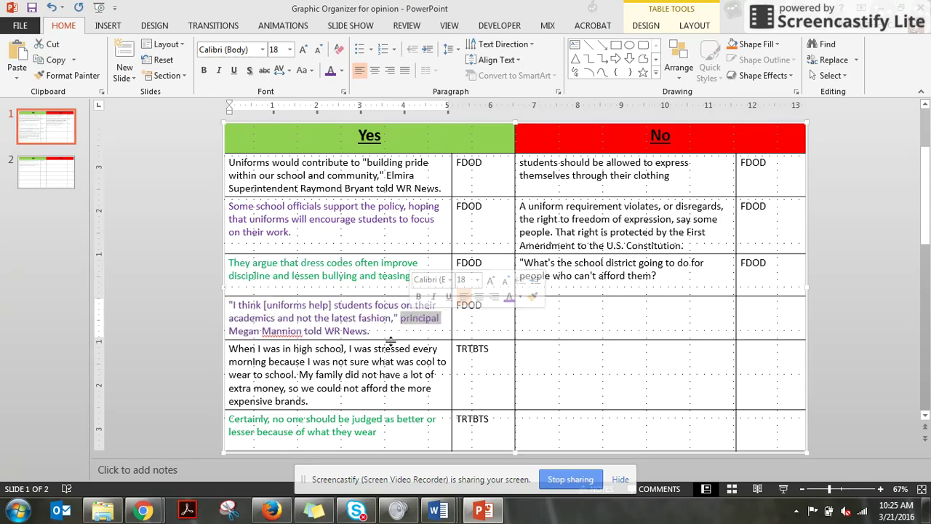
left_click(386, 331)
left_click_drag(382, 332, 228, 306)
key("ctrl+c")
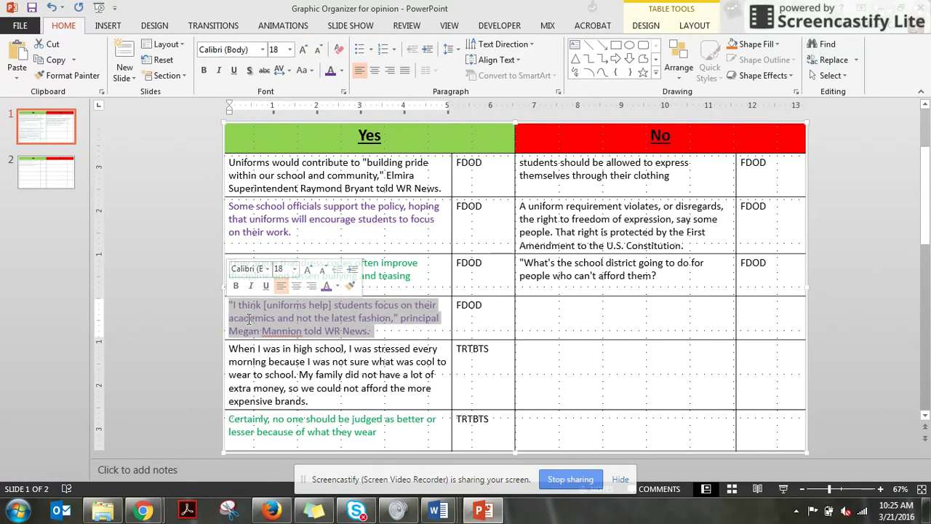
right_click(249, 319)
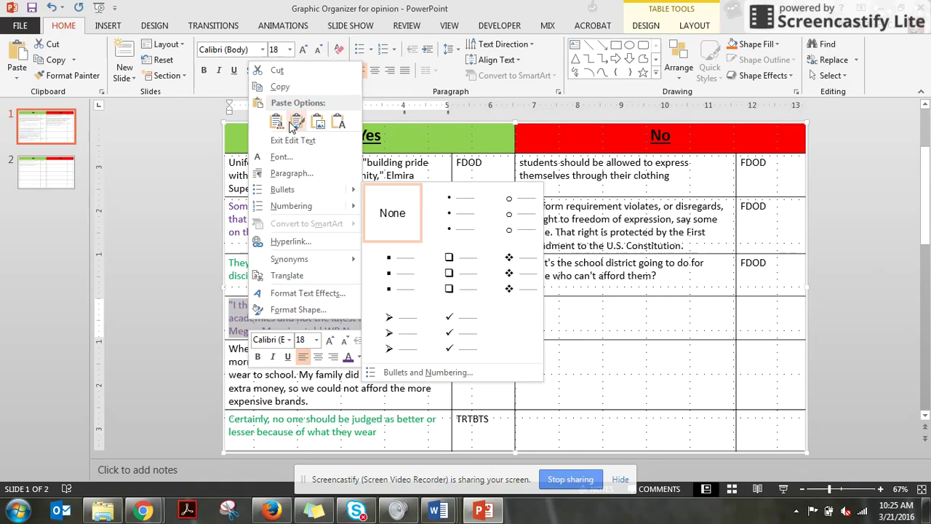
left_click(278, 87)
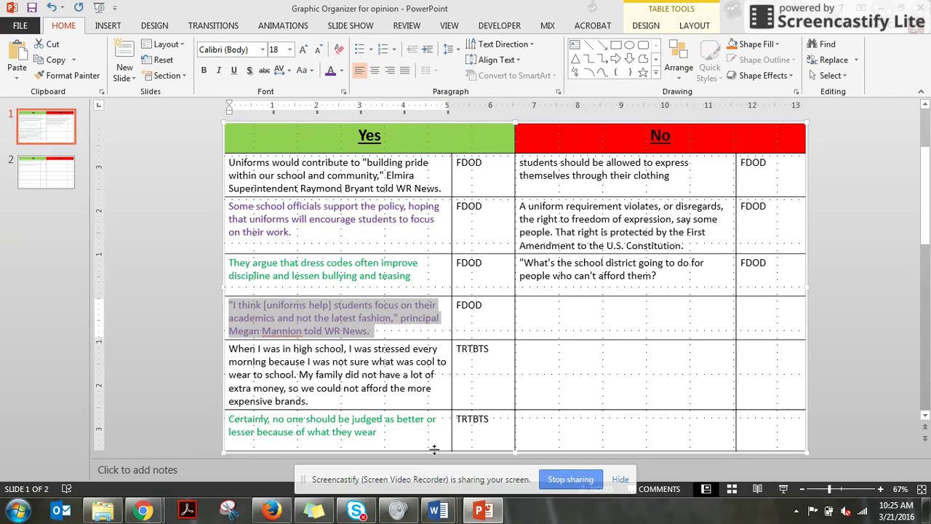
left_click(484, 513)
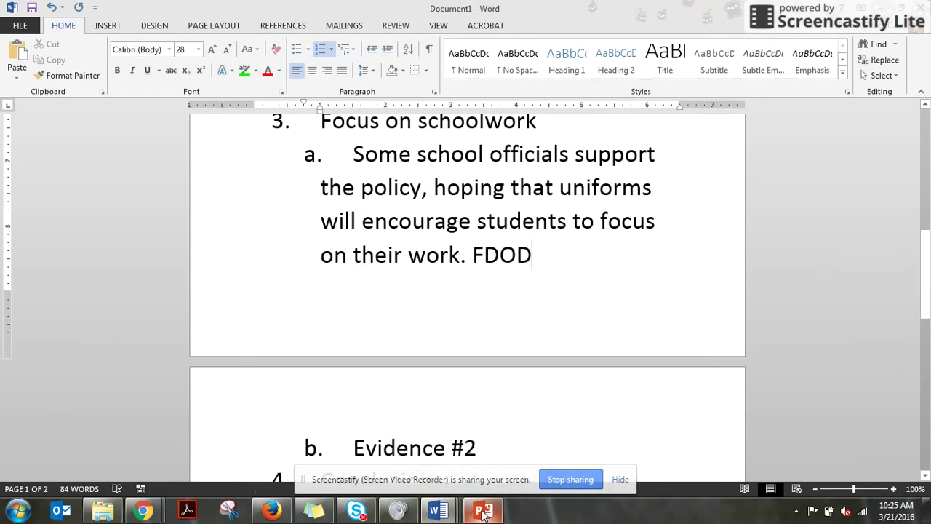
Replace 'Evidence #2' with the principal's quote merged into the list, tagged FDOD.
triple_click(484, 448)
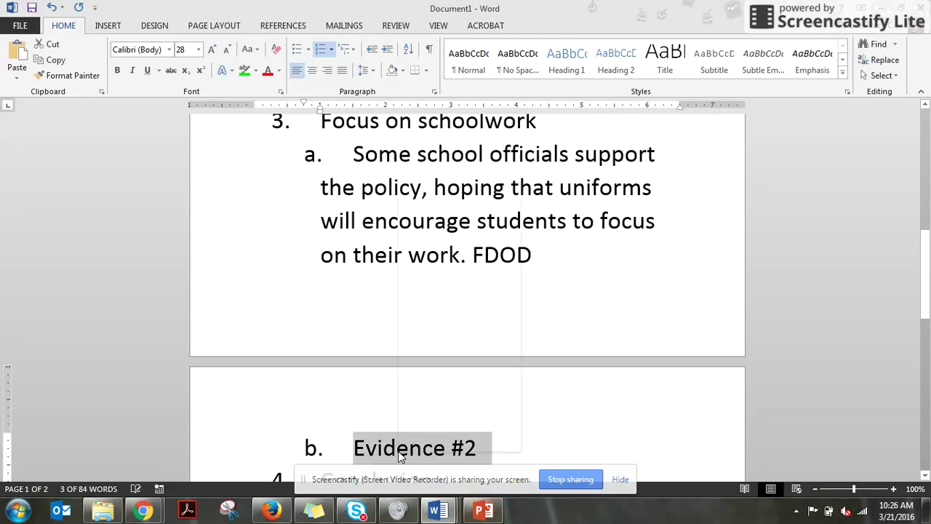
right_click(399, 454)
left_click(428, 240)
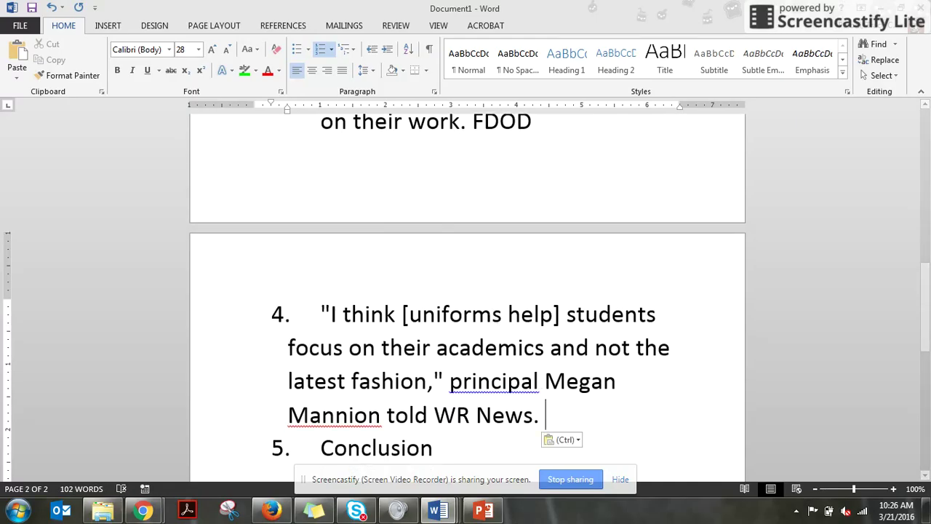
left_click(484, 510)
left_click(484, 511)
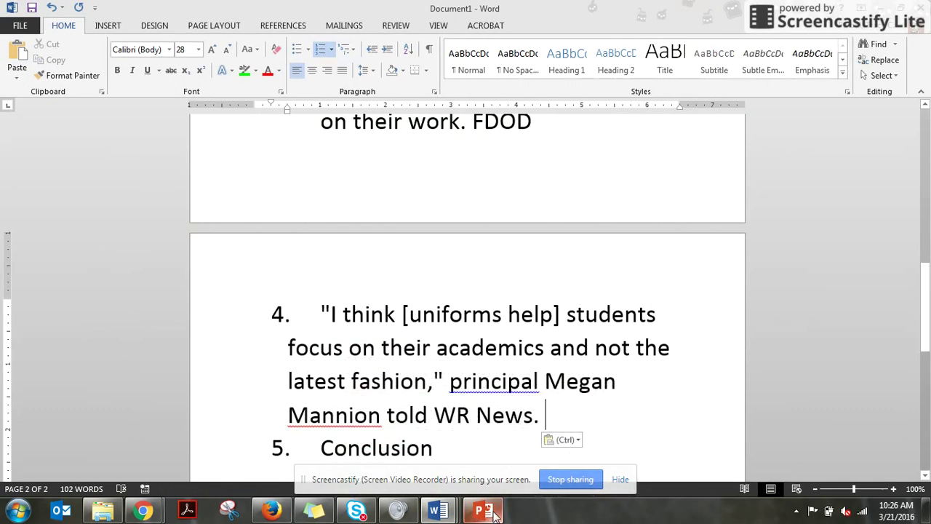
type("FDOD")
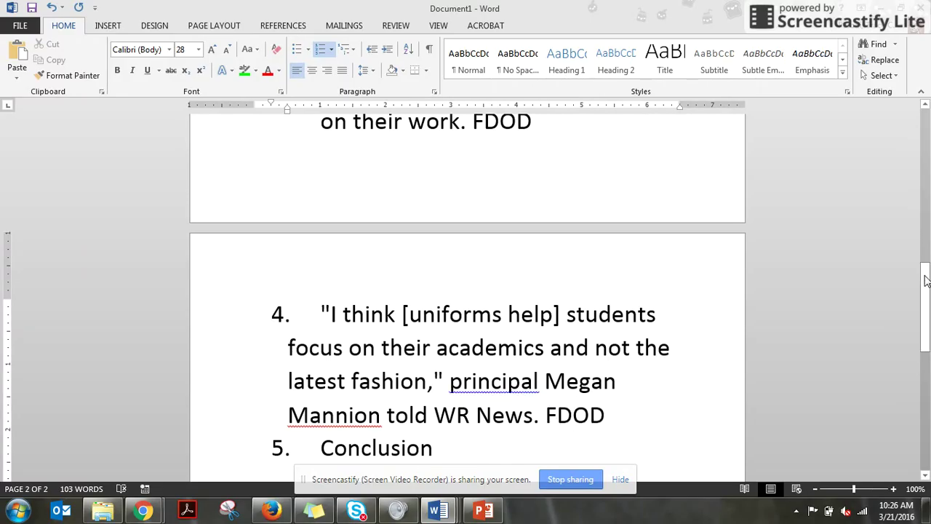
left_click_drag(925, 283, 896, 119)
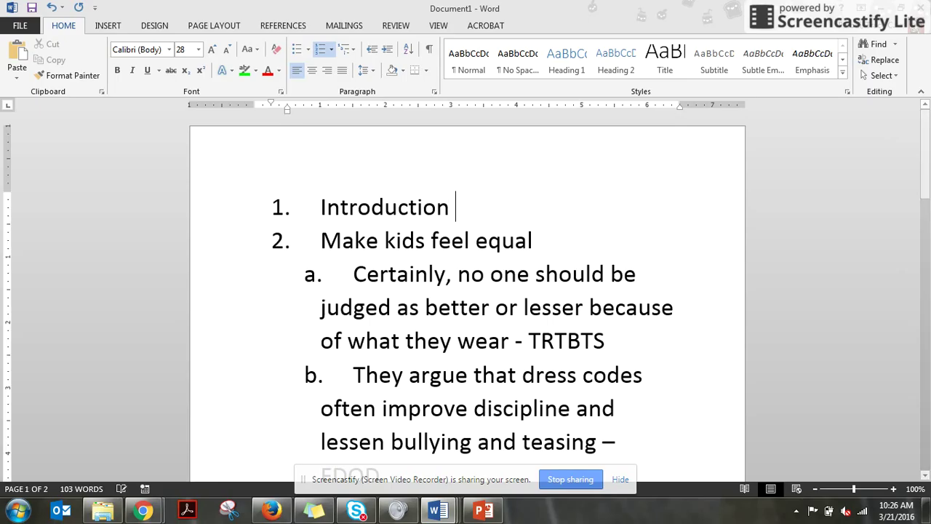
After 'Introduction', add the uniforms hook question and the Volusia County Schools vote sentence.
type("- I want to a")
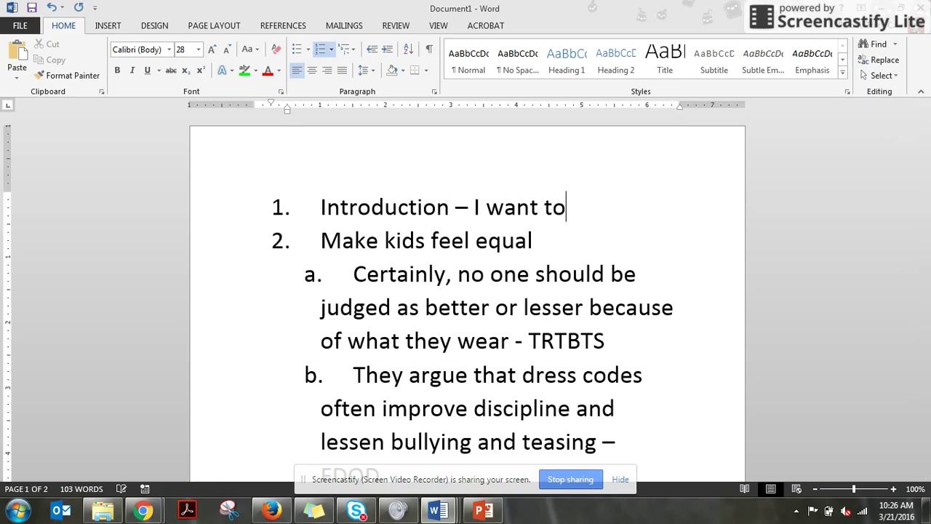
key("BackSpace")
key("BackSpace")
key("BackSpace")
key("BackSpace")
key("BackSpace")
key("BackSpace")
key("BackSpace")
key("BackSpace")
key("BackSpace")
key("BackSpace")
key("BackSpace")
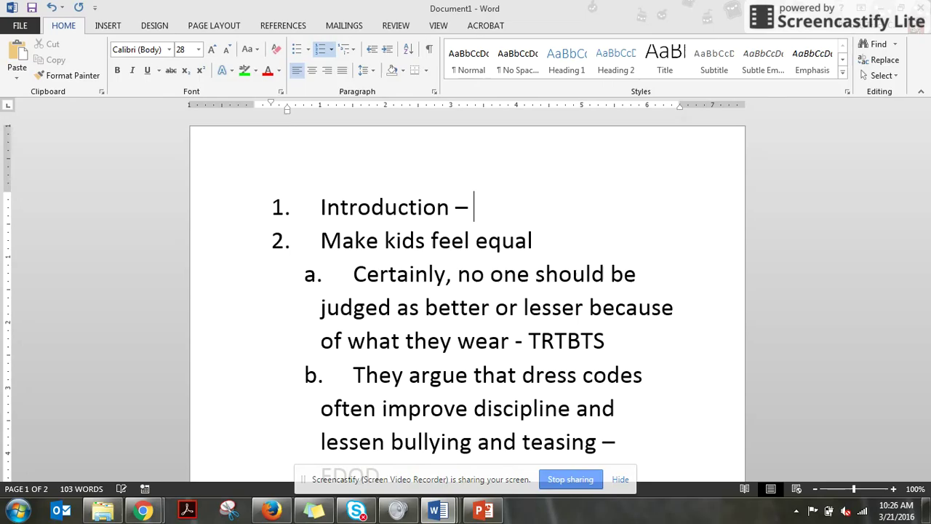
type("H")
key("BackSpace")
type("How do you feel a")
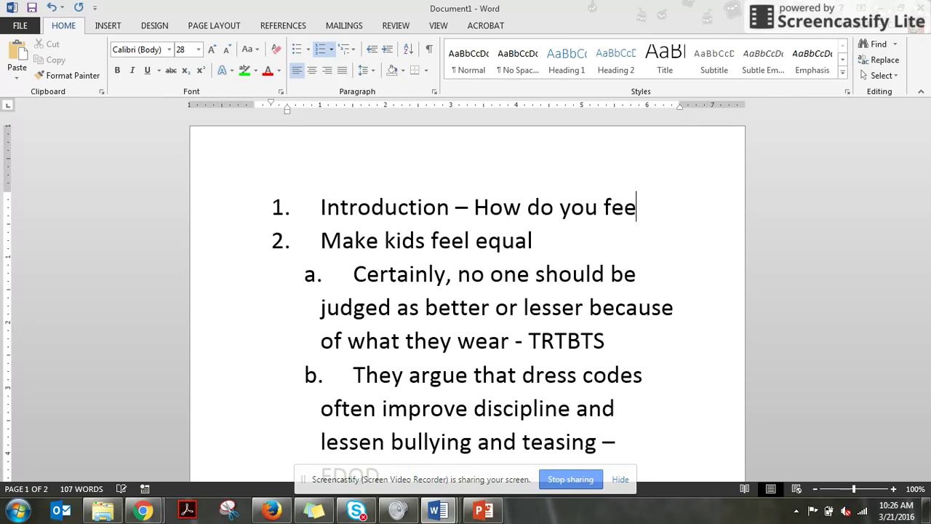
key("BackSpace")
key("BackSpace")
type("abou")
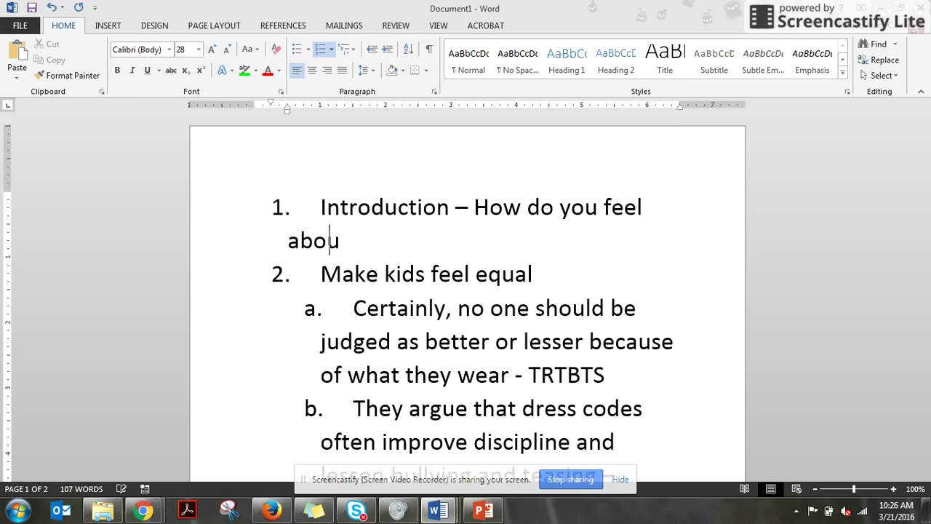
type("t school uniforms?")
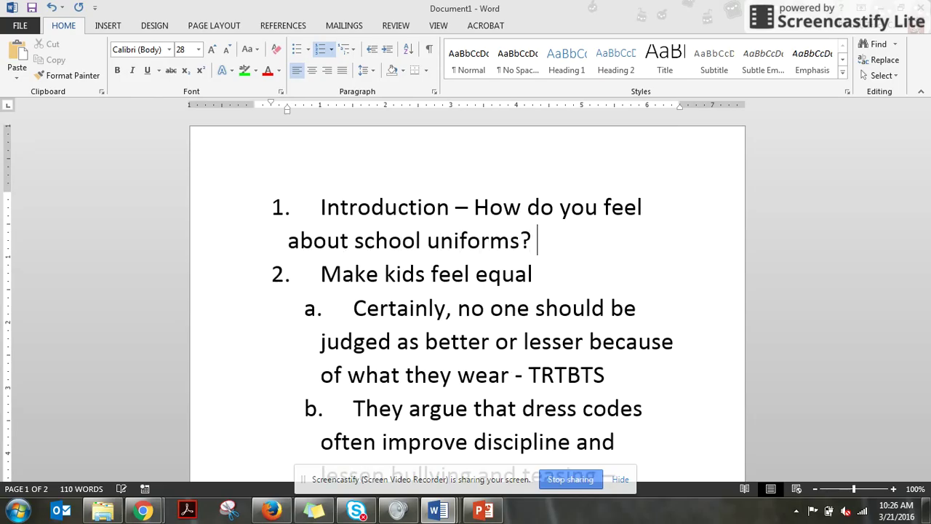
type(" Some childre")
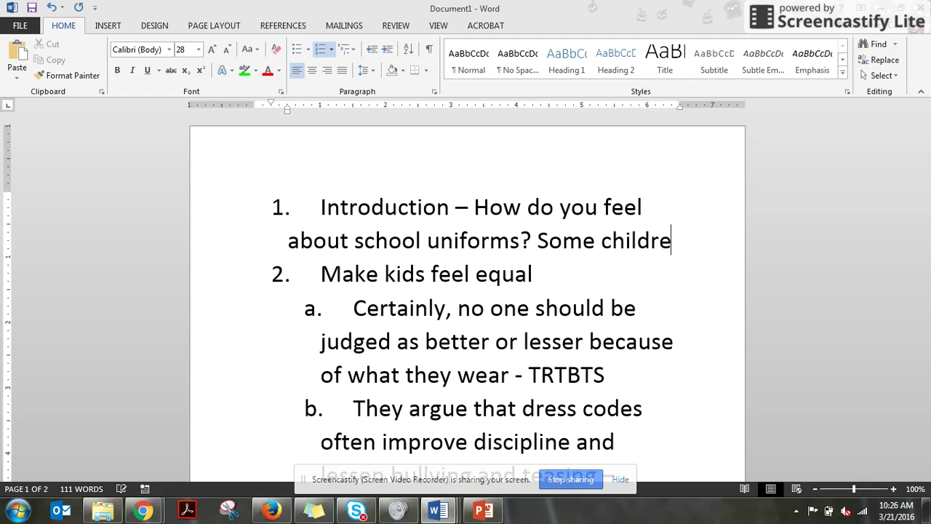
type("n are very upset that Volus")
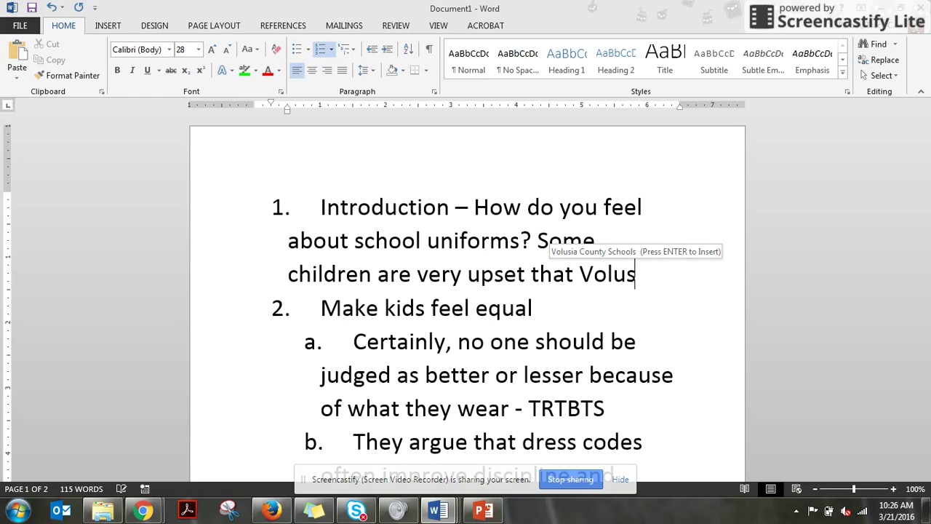
type("ia Cou")
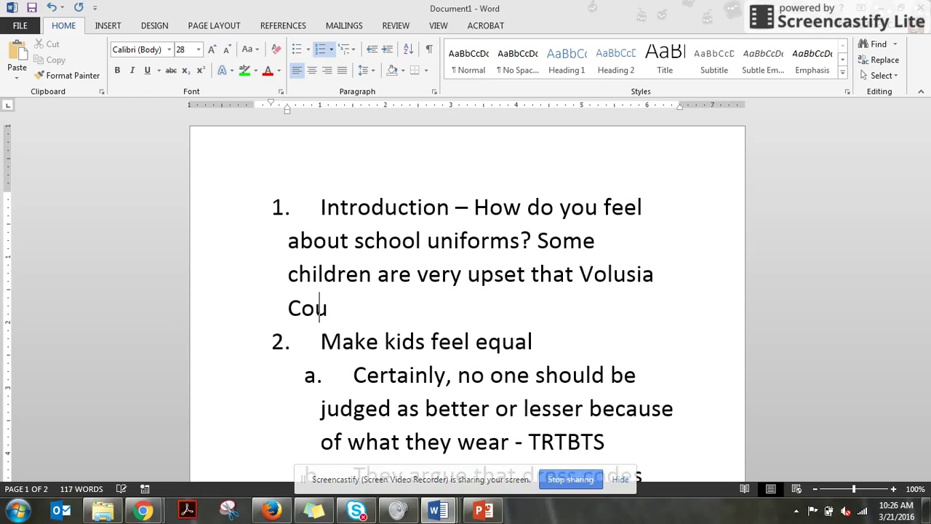
type("nty Schoo")
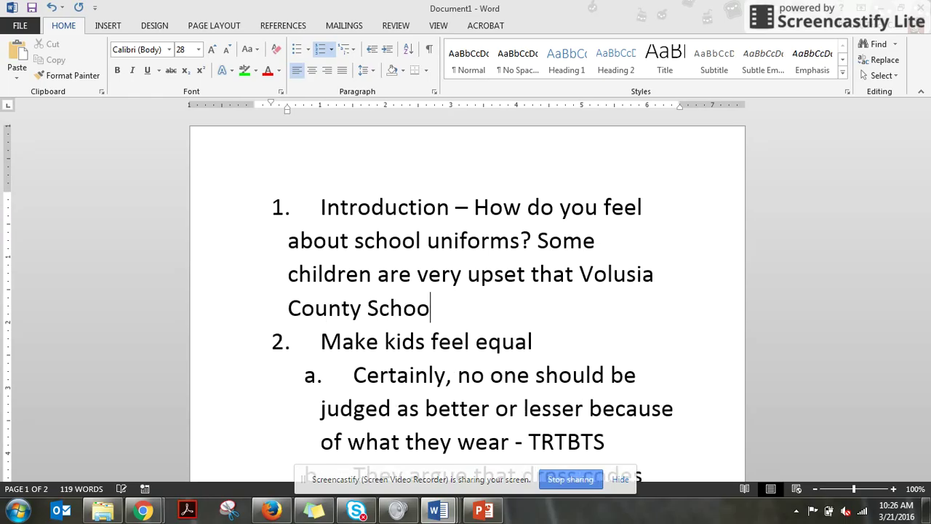
type("ls voted yes ")
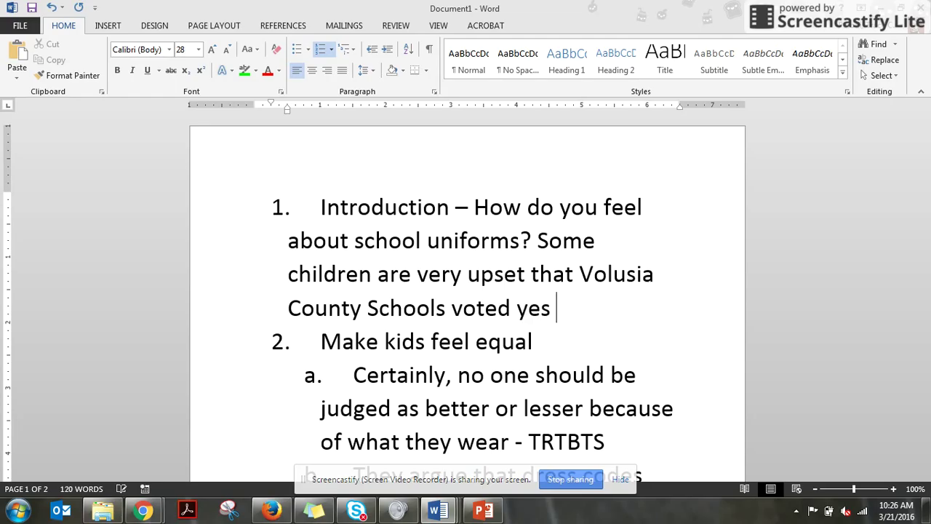
type("for uniforms.")
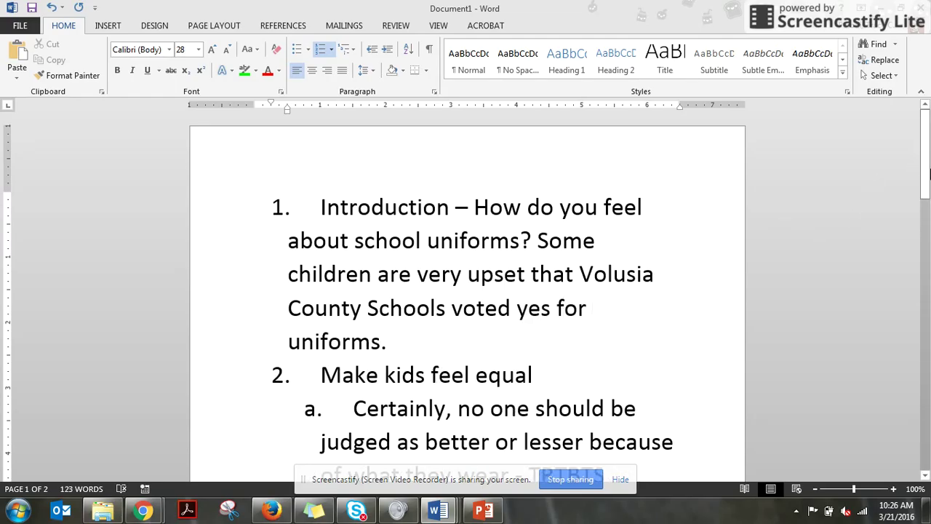
After 'Conclusion', add '- talk about two main points. Talk about waiting to see if grades are better.'.
left_click_drag(928, 172, 904, 413)
left_click(519, 218)
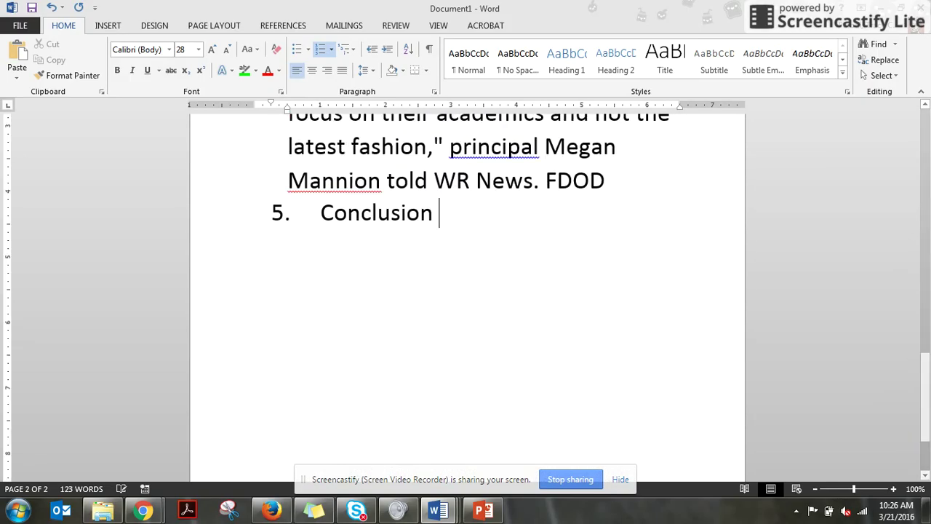
type("- talk about two mai")
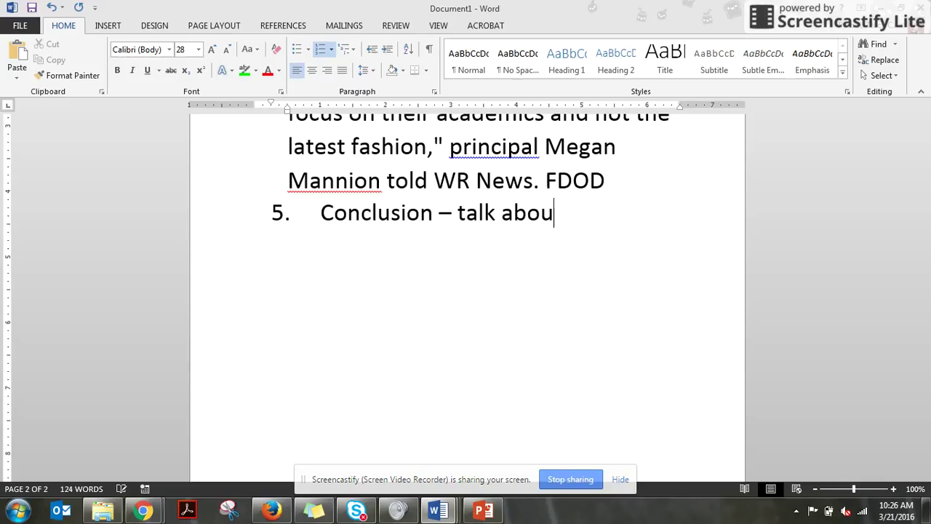
type("n points")
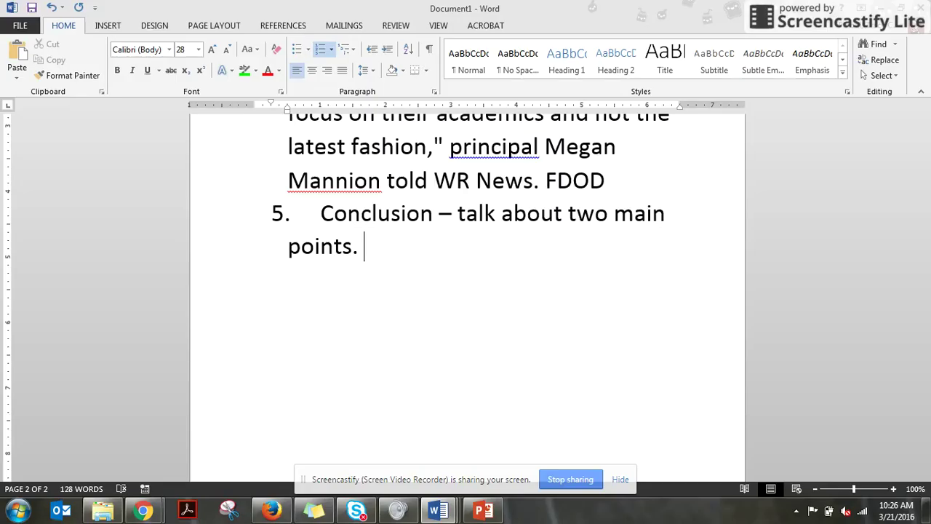
type(". Talk about wa")
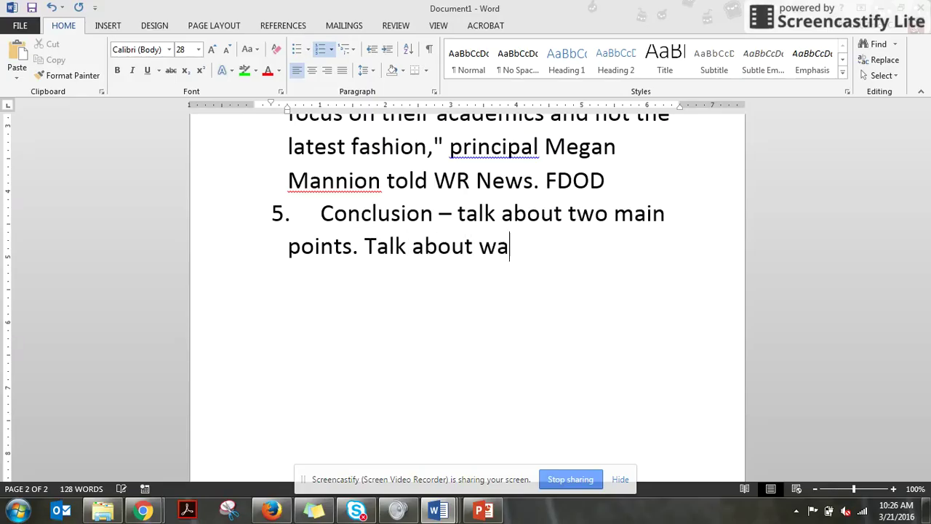
type("iting to see if")
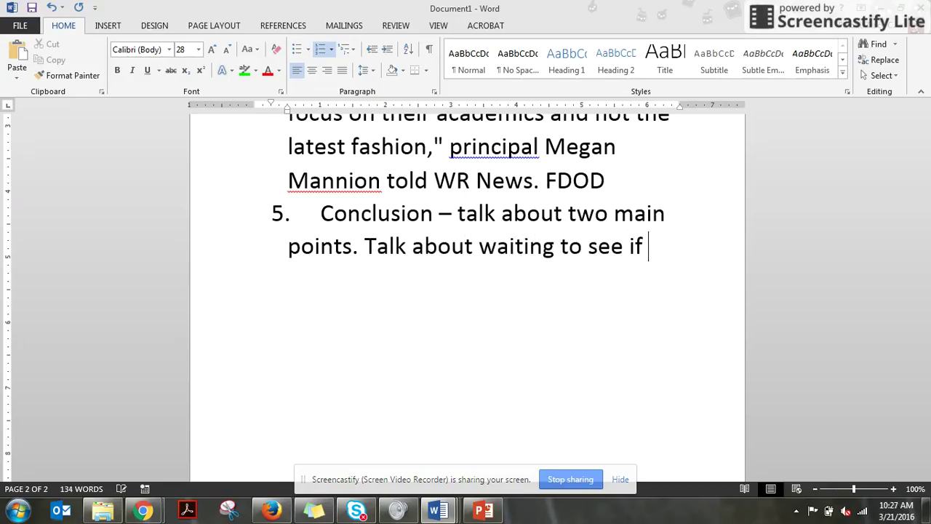
type(" grades are ")
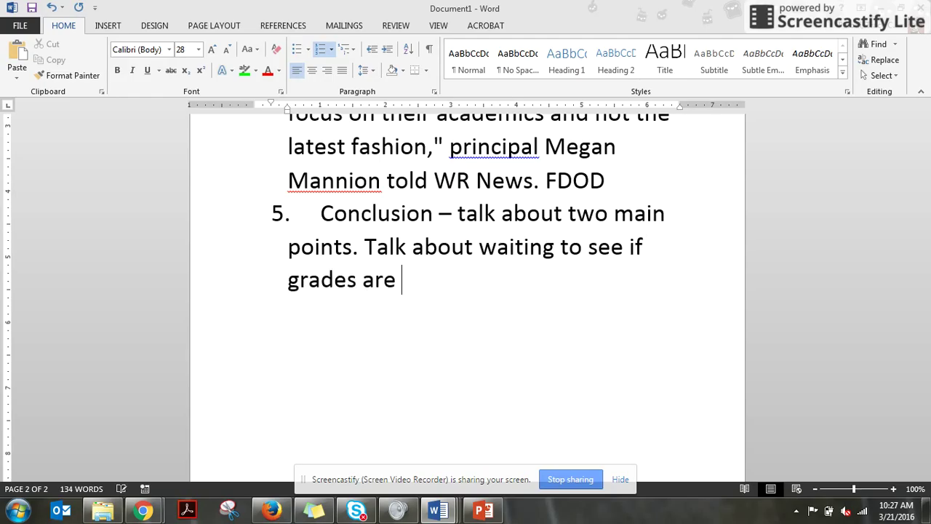
type("better.")
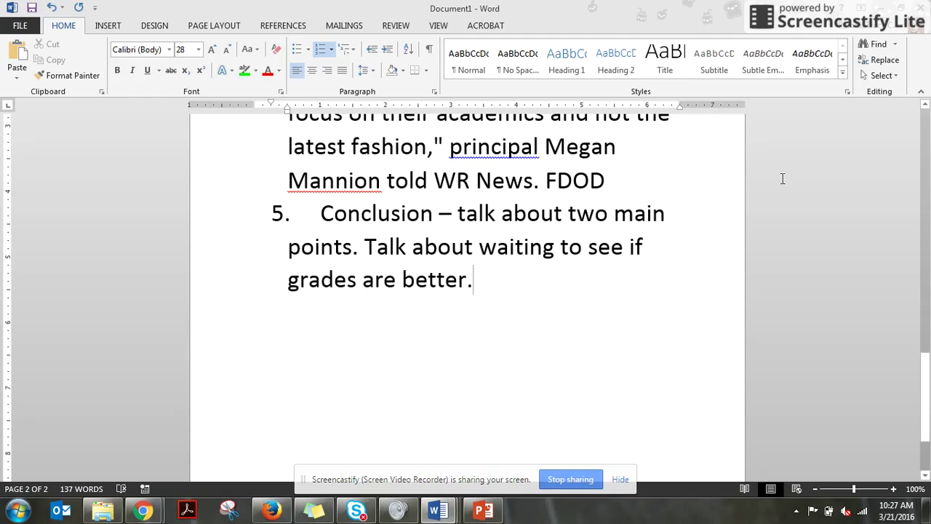
left_click_drag(924, 396, 918, 286)
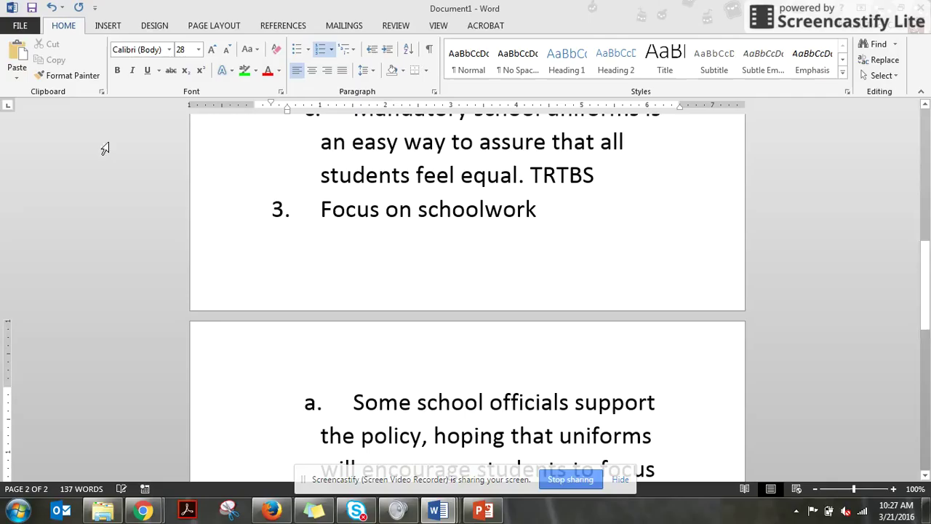
left_click(20, 29)
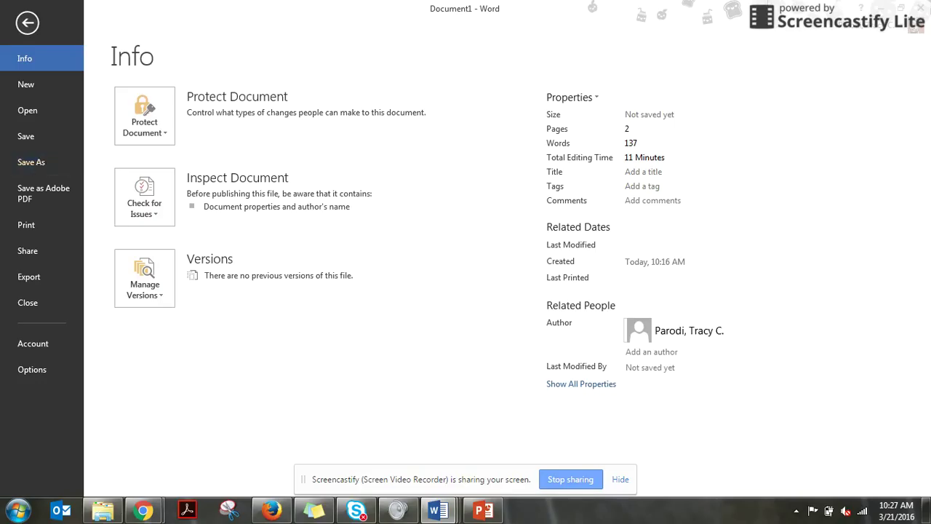
left_click(29, 24)
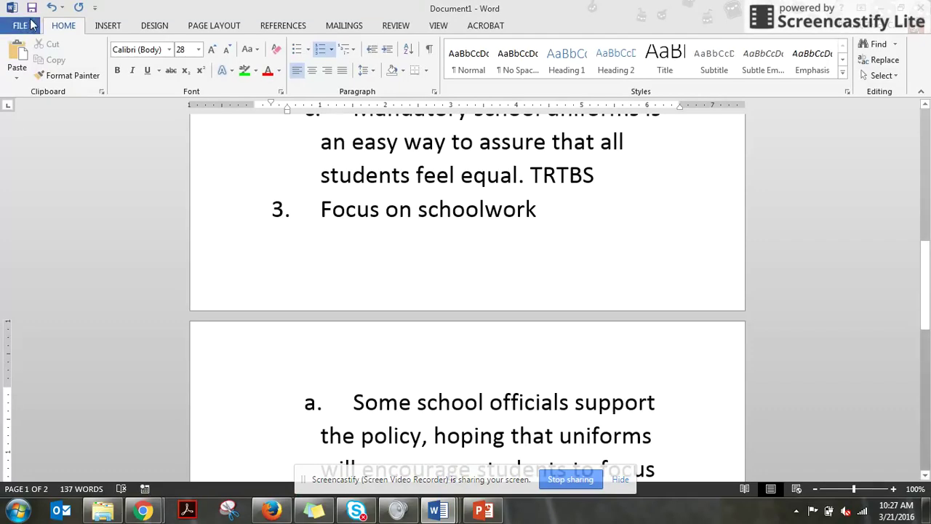